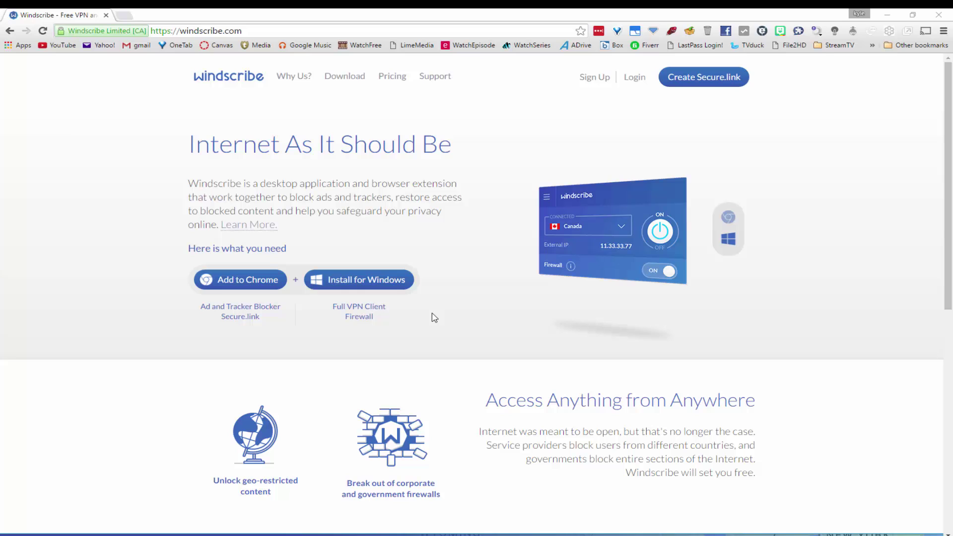
# Step: From windscribe.com, open the Chrome Web Store page for the Windscribe extension
pyautogui.click(259, 285)
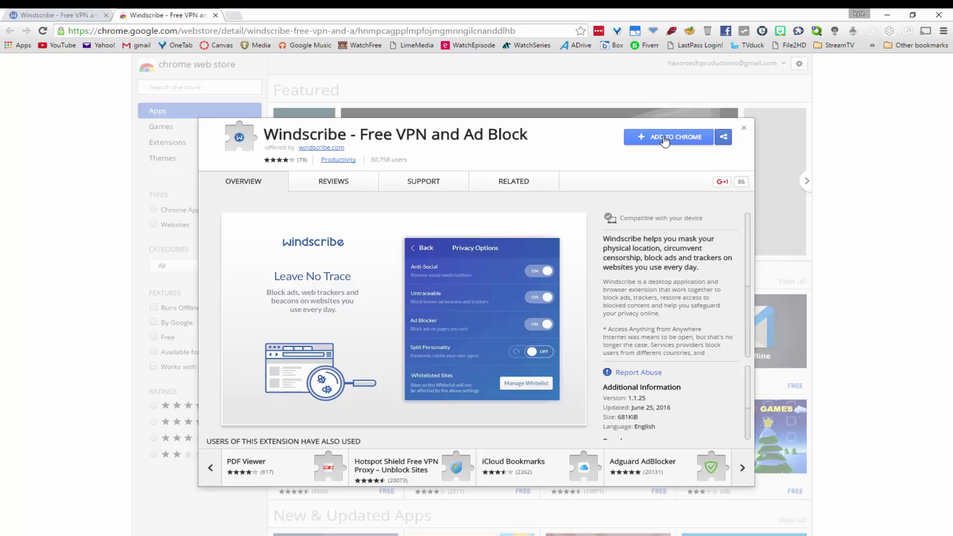
# Step: Add the Windscribe - Free VPN and Ad Block extension to Chrome
pyautogui.click(688, 142)
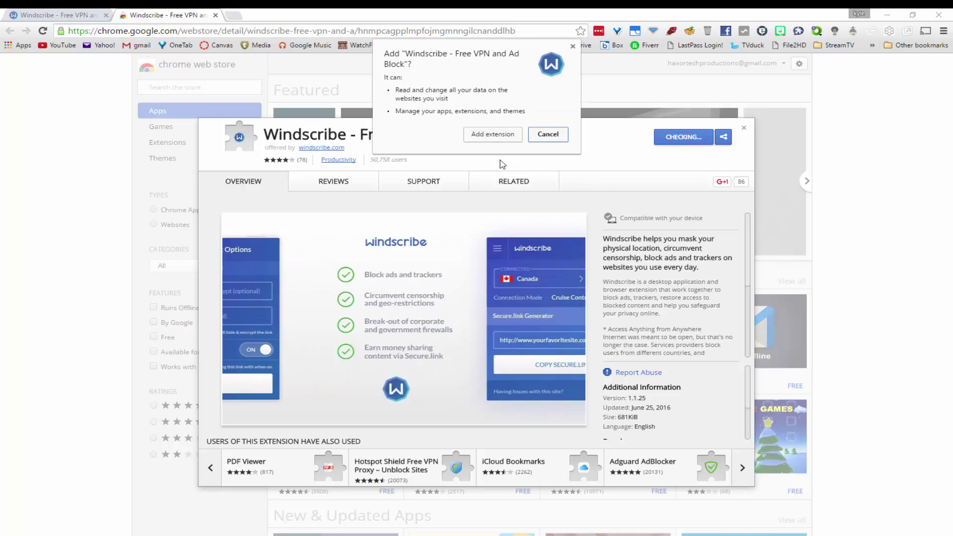
pyautogui.click(491, 134)
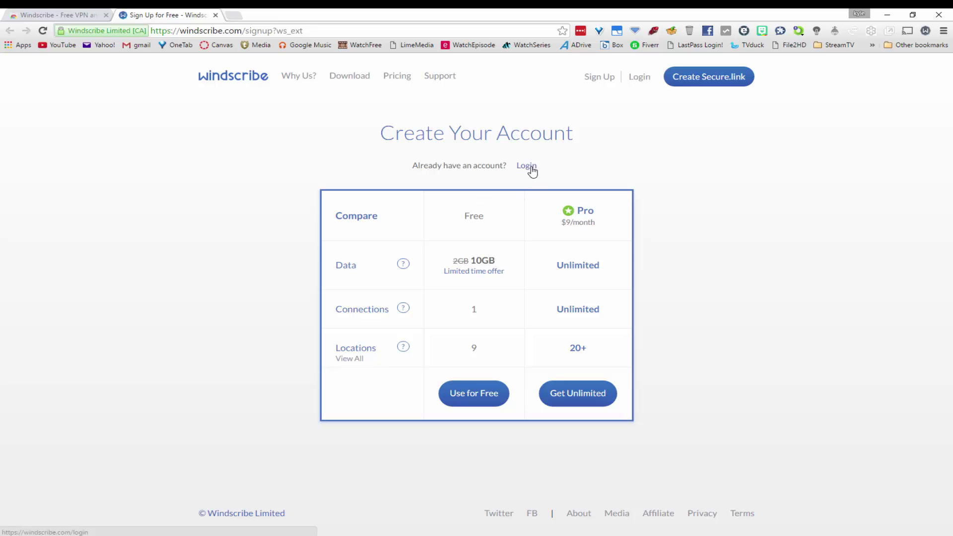
# Step: Sign up for the free 2GB plan with a username, password and optional e-mail
pyautogui.click(478, 396)
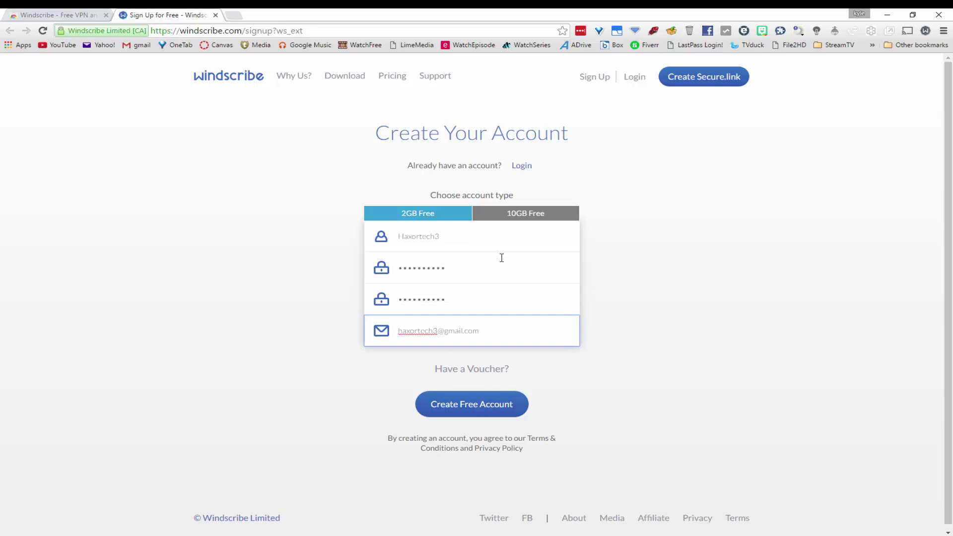
pyautogui.click(653, 267)
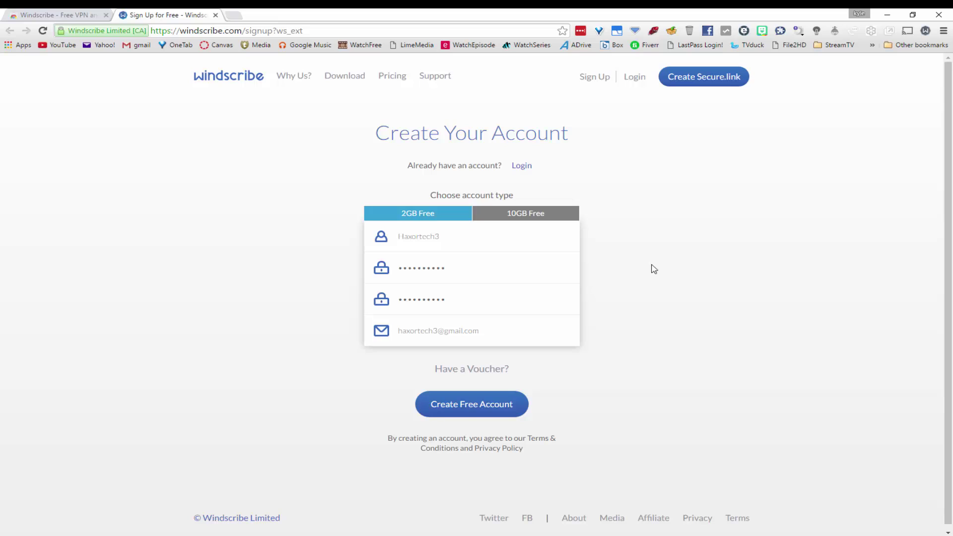
pyautogui.click(471, 407)
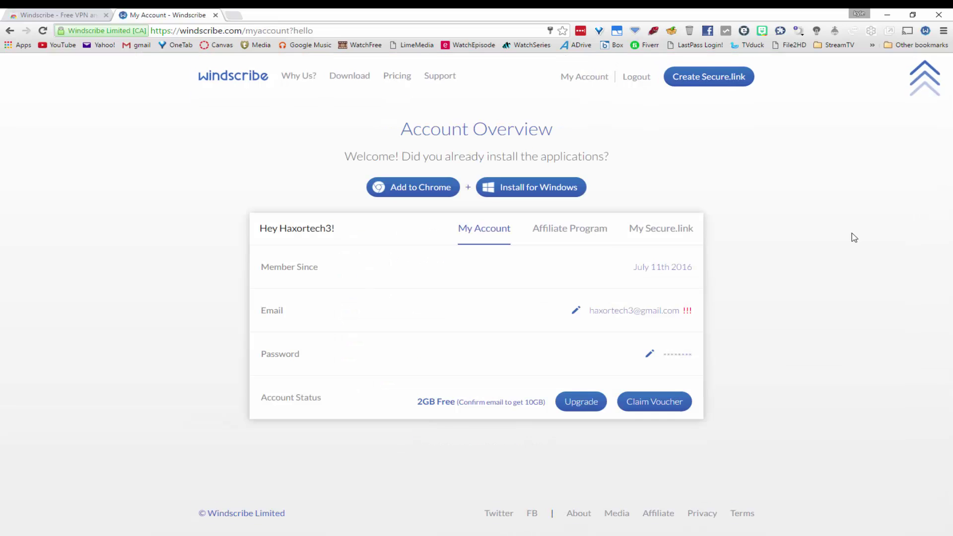
# Step: Confirm in the extension popup that the VPN is connected in Cruise Control mode, then close it
pyautogui.click(925, 31)
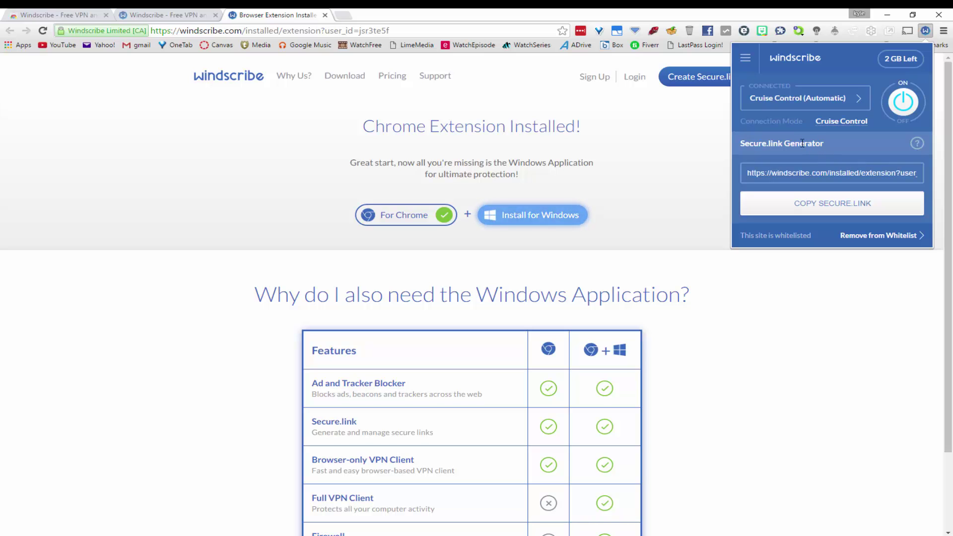
pyautogui.moveTo(849, 122)
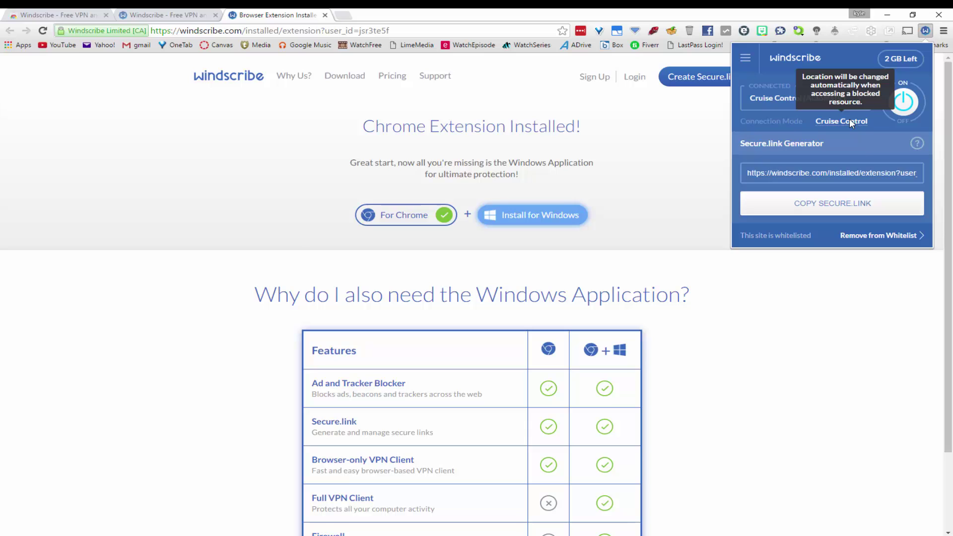
pyautogui.click(807, 331)
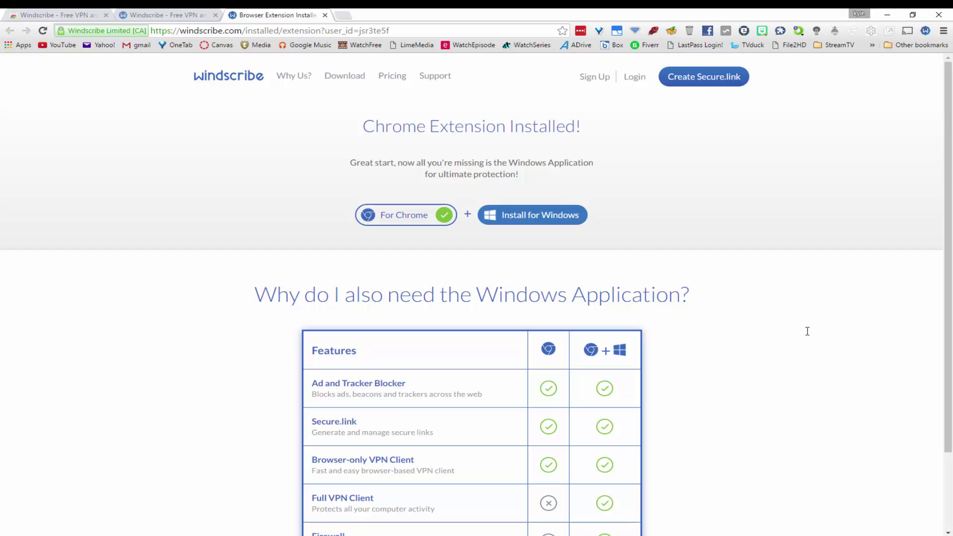
# Step: In a new tab, search Google for 'hbo go' and open Game of Thrones on HBO GO
pyautogui.hotkey('ctrl', 't')
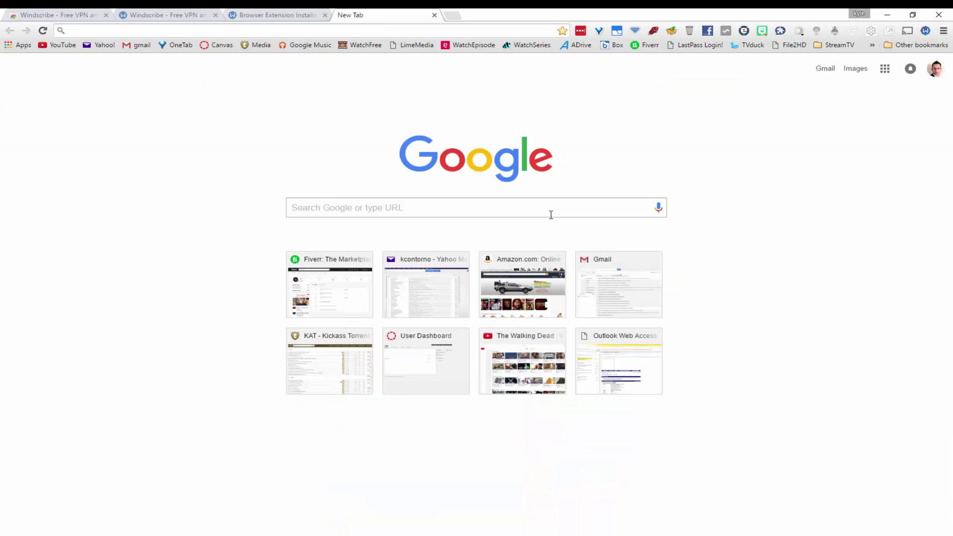
pyautogui.write('hb')
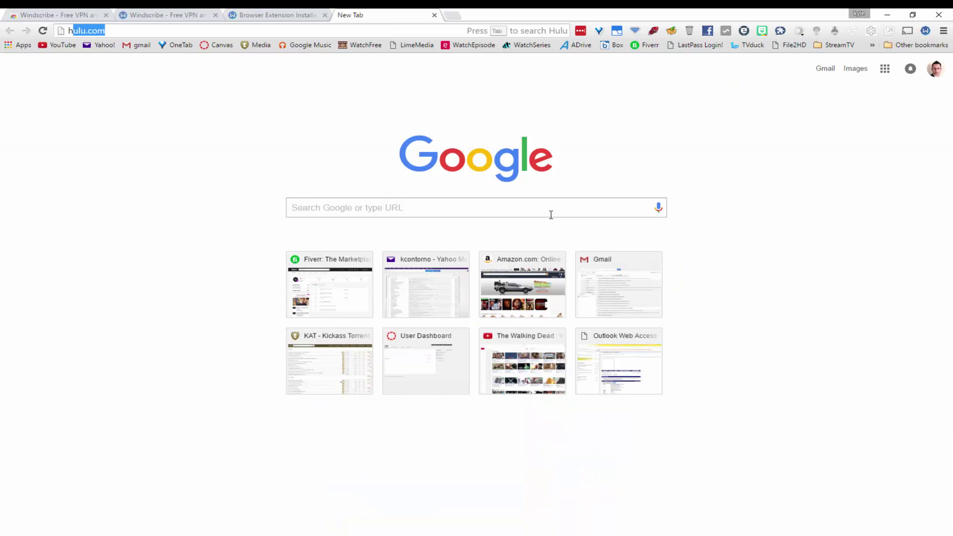
pyautogui.write('o go')
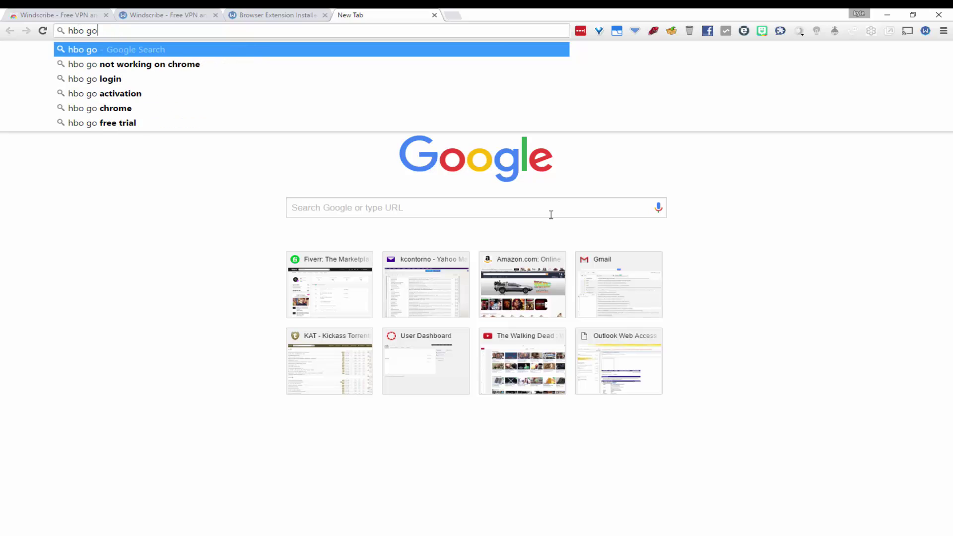
pyautogui.press('Return')
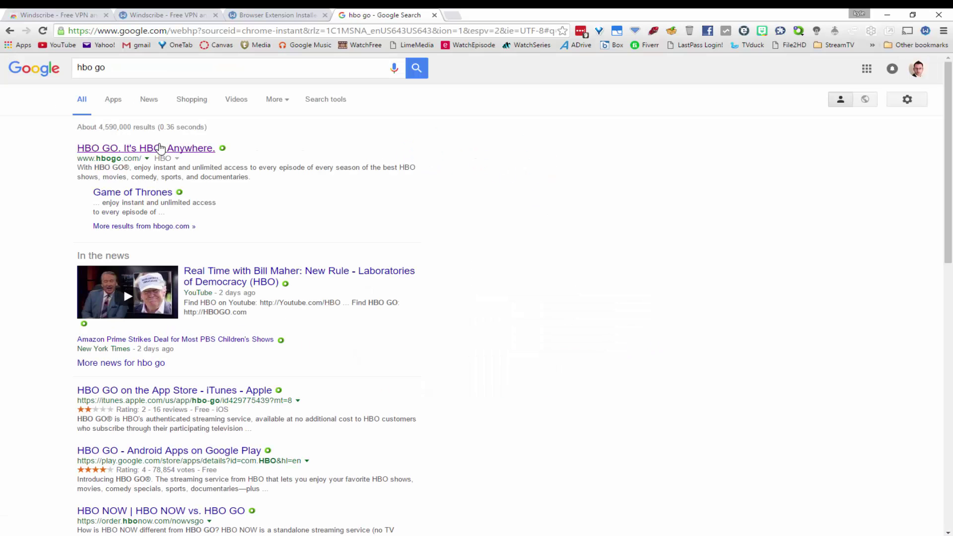
pyautogui.click(140, 153)
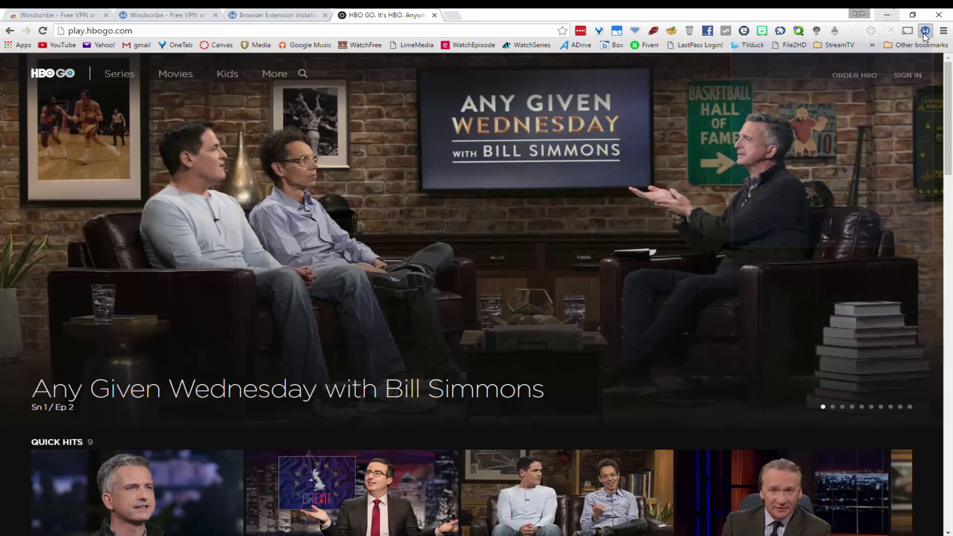
pyautogui.click(314, 186)
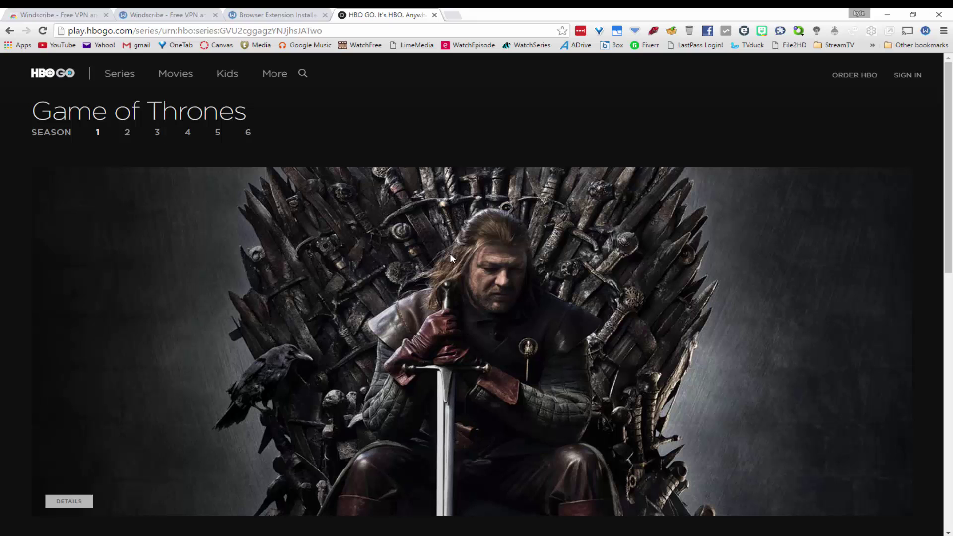
# Step: Find BBC iPlayer via Google, dismiss the cookie notice, and open then pause a Top Gear episode
pyautogui.click(454, 16)
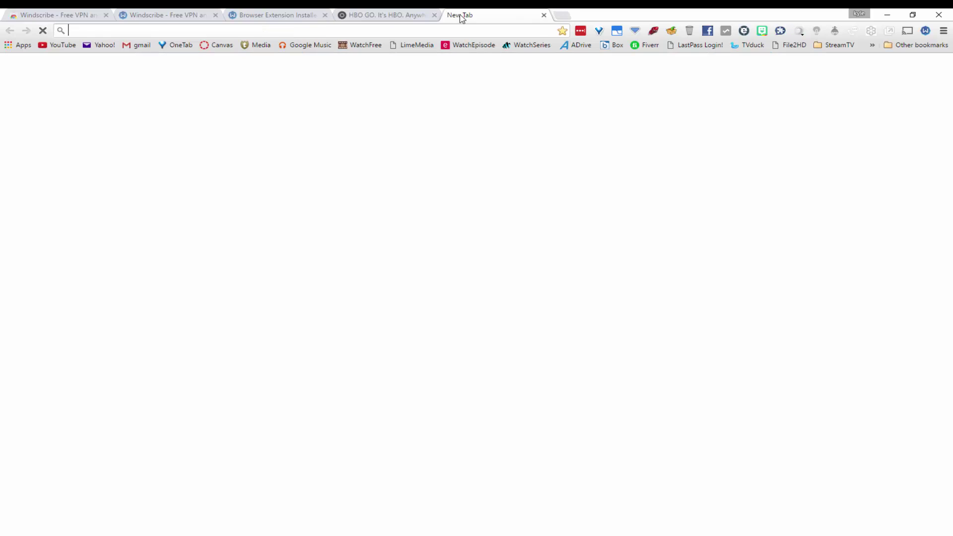
pyautogui.write('bbc iplayer')
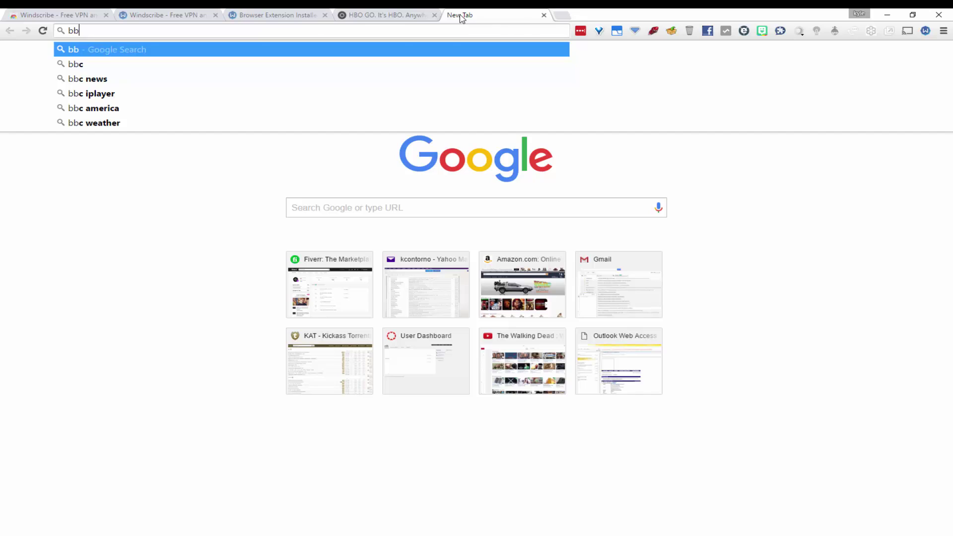
pyautogui.press('Return')
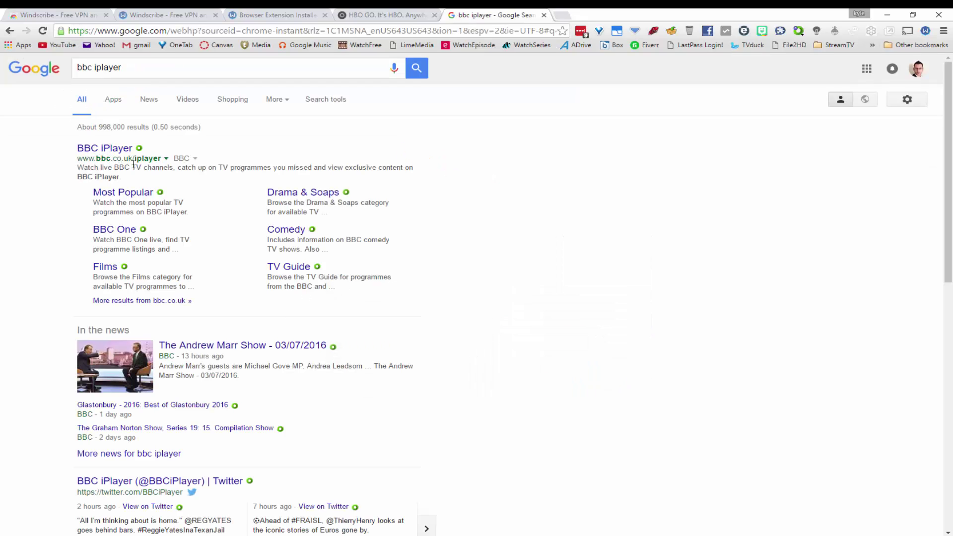
pyautogui.click(108, 151)
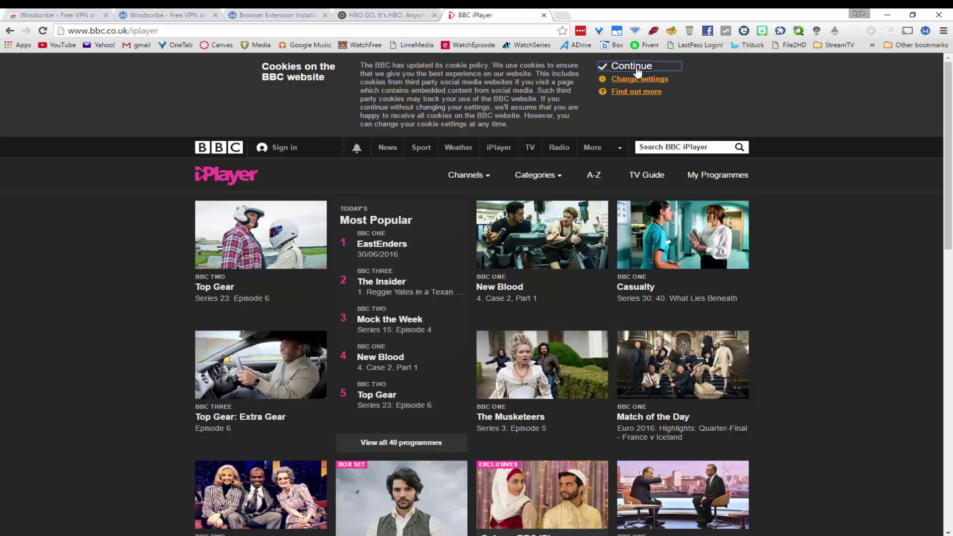
pyautogui.click(638, 69)
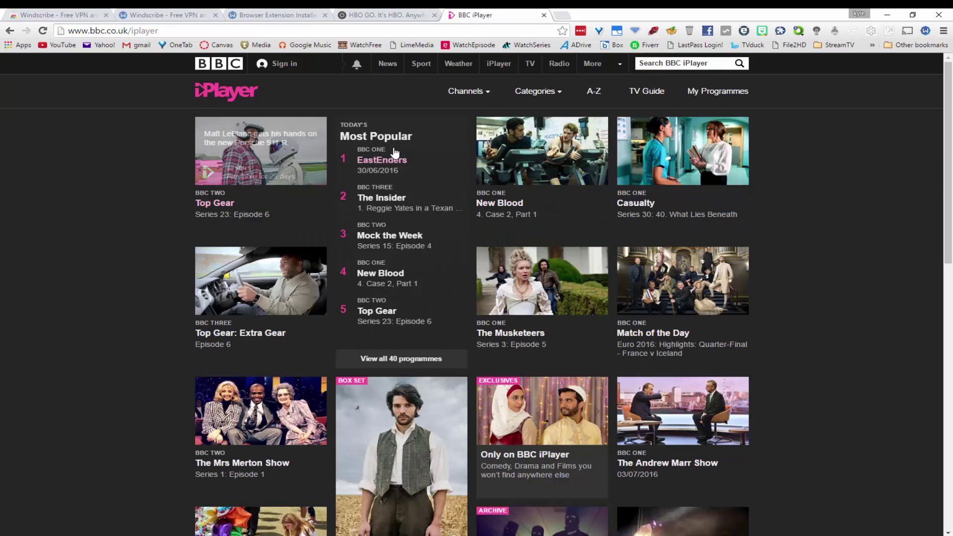
pyautogui.click(277, 164)
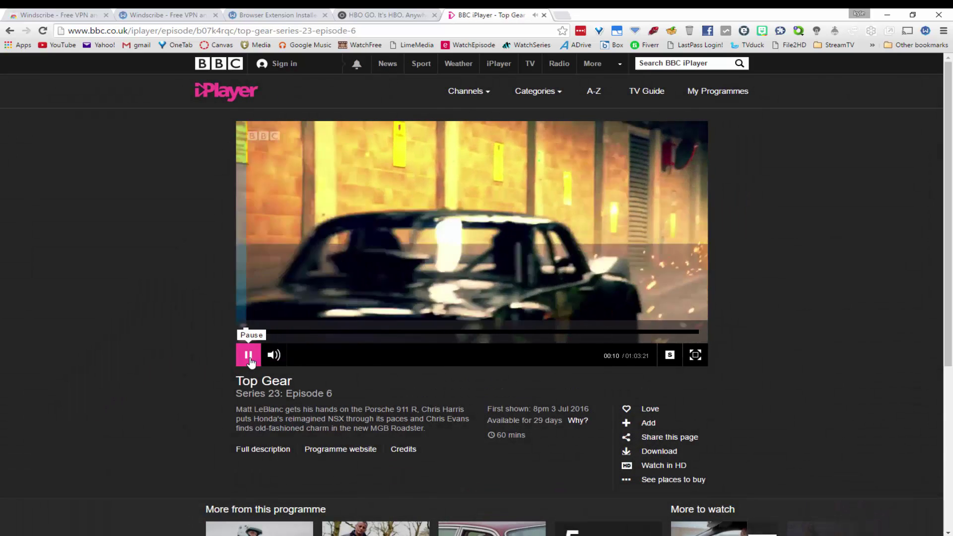
pyautogui.click(249, 356)
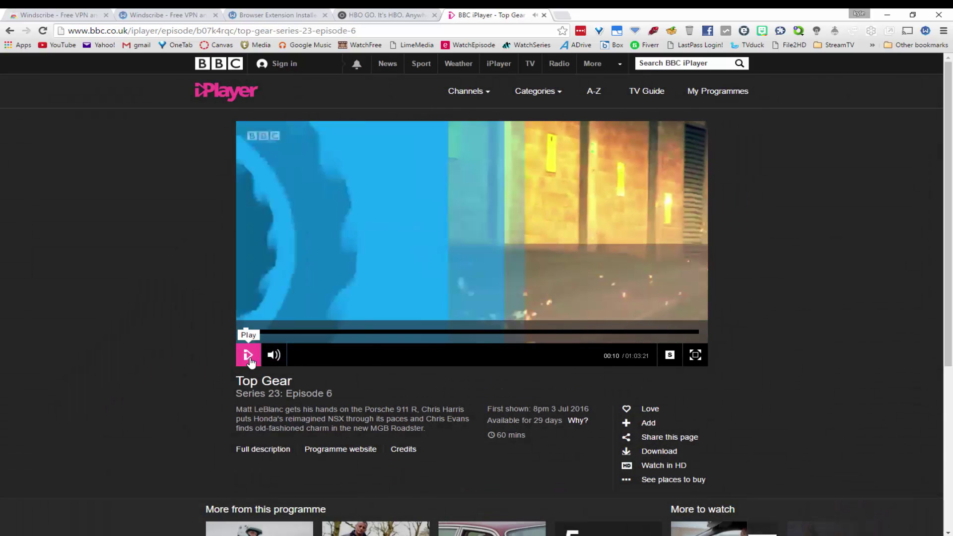
# Step: Disconnect the Windscribe VPN from the extension popup
pyautogui.click(925, 31)
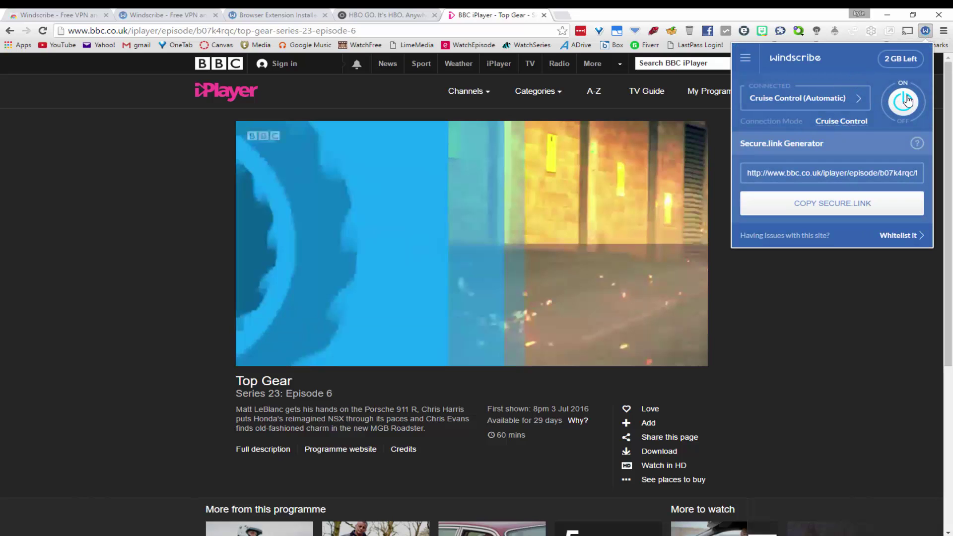
pyautogui.click(907, 105)
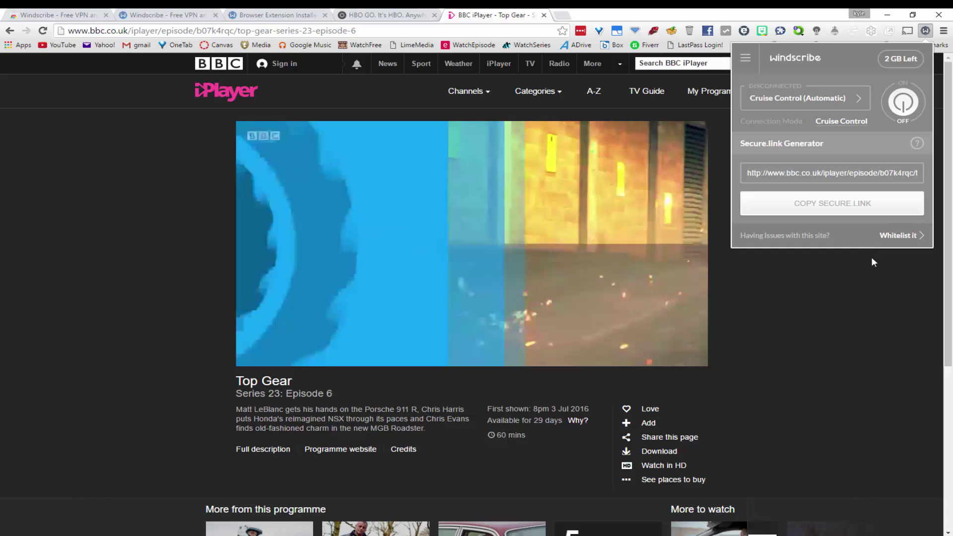
pyautogui.click(871, 387)
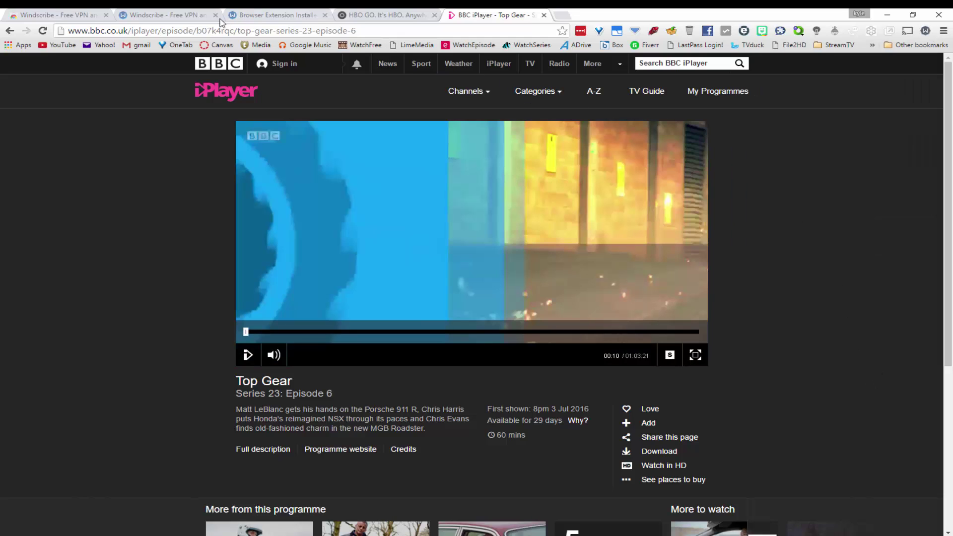
# Step: Trim the episode part from the address to load bbc.co.uk/iplayer
pyautogui.click(159, 31)
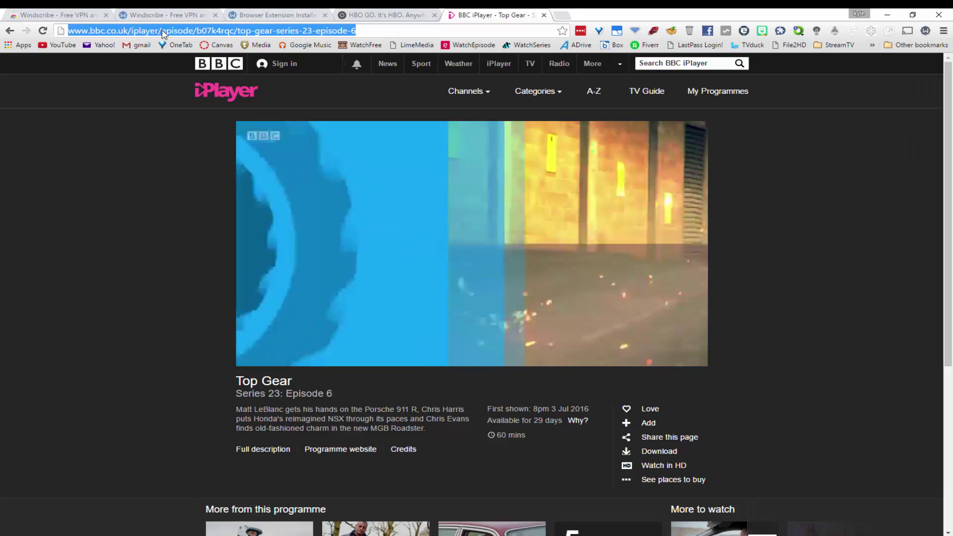
pyautogui.click(162, 31)
pyautogui.hotkey('shift', 'End')
pyautogui.press('BackSpace')
pyautogui.press('Return')
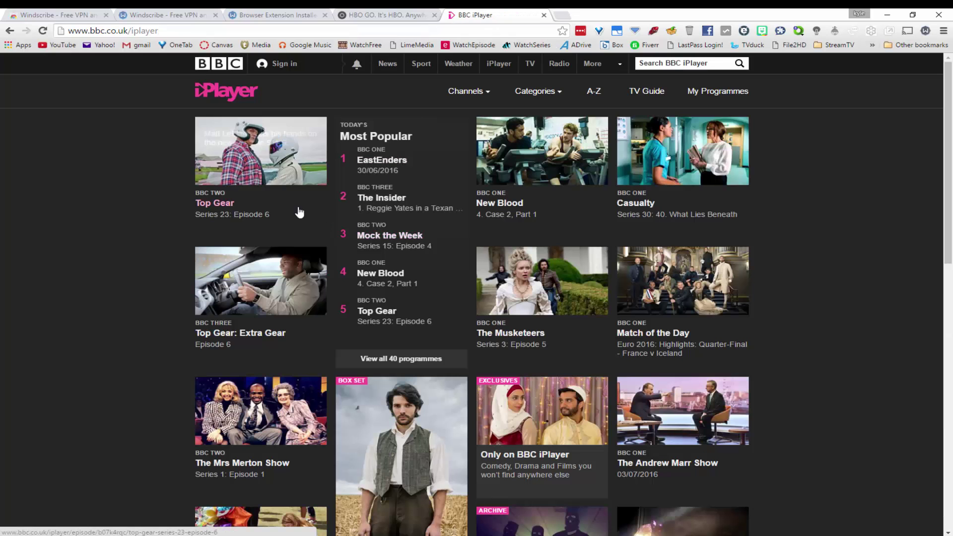
# Step: Open Top Gear Series 23 Episode 6, see the 'content doesn't seem to be working' error, and start a new tab
pyautogui.click(209, 174)
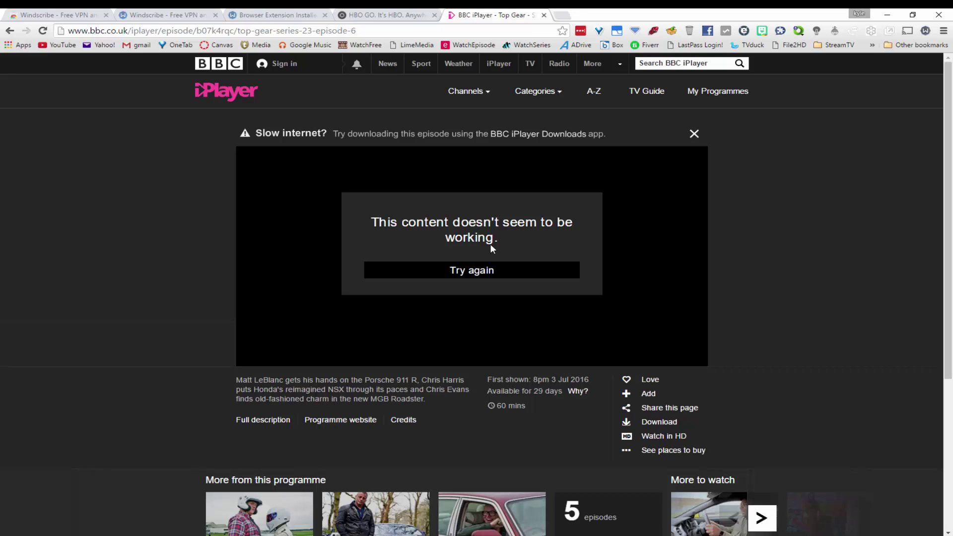
pyautogui.hotkey('ctrl', 't')
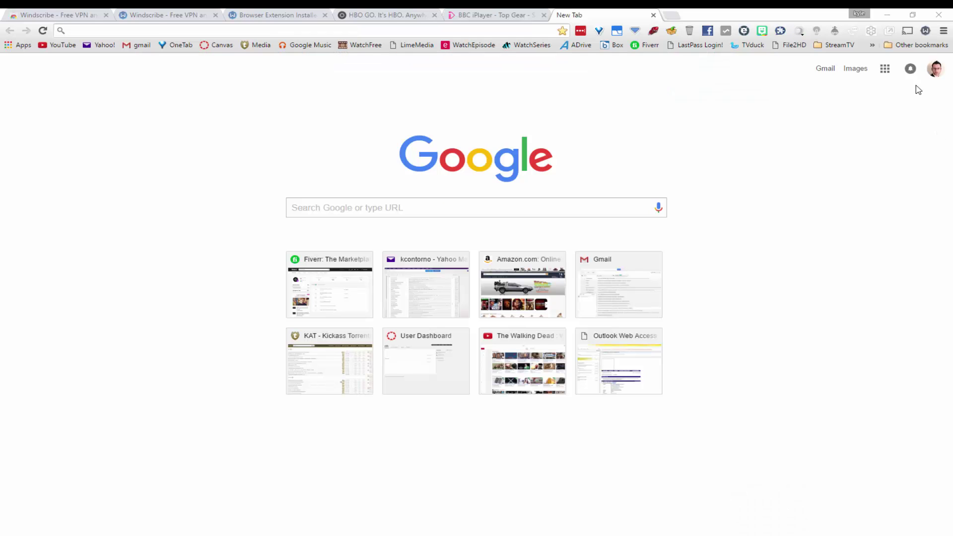
# Step: Connect the Windscribe VPN to the Hong Kong location
pyautogui.click(925, 31)
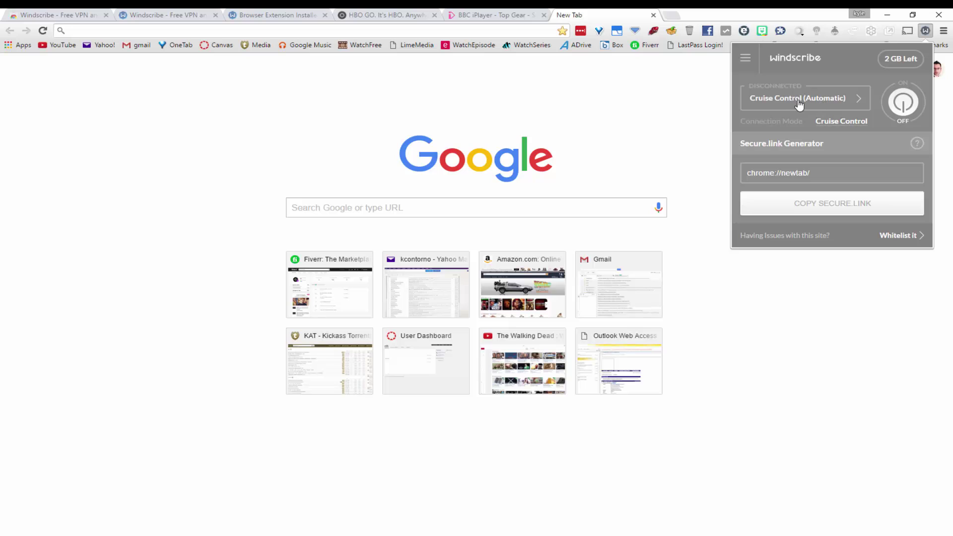
pyautogui.click(807, 103)
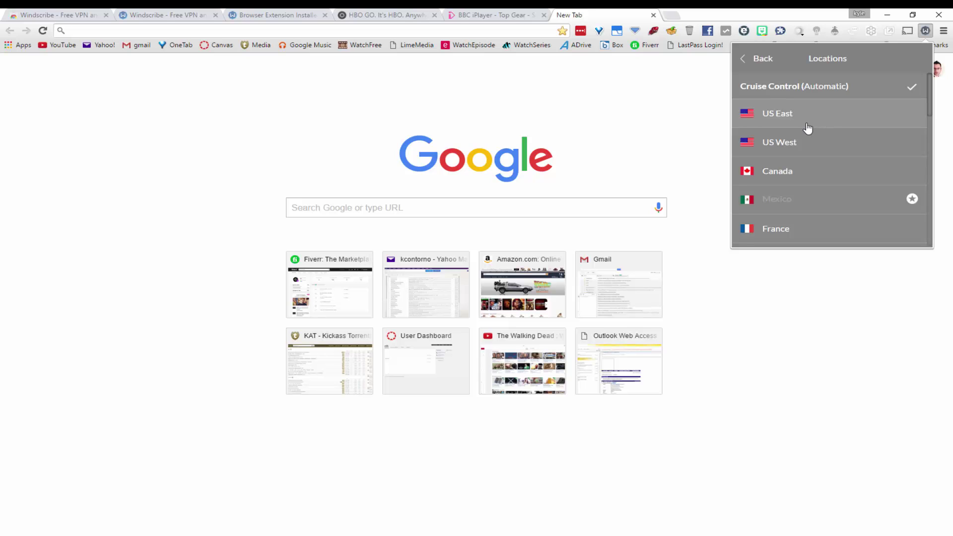
pyautogui.scroll(-3, 808, 129)
pyautogui.scroll(3, 815, 138)
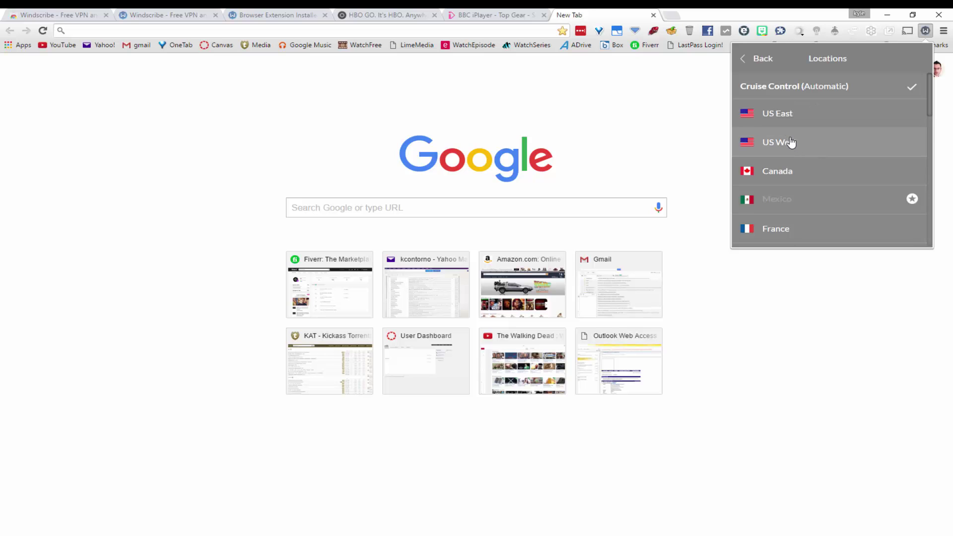
pyautogui.scroll(-3, 799, 141)
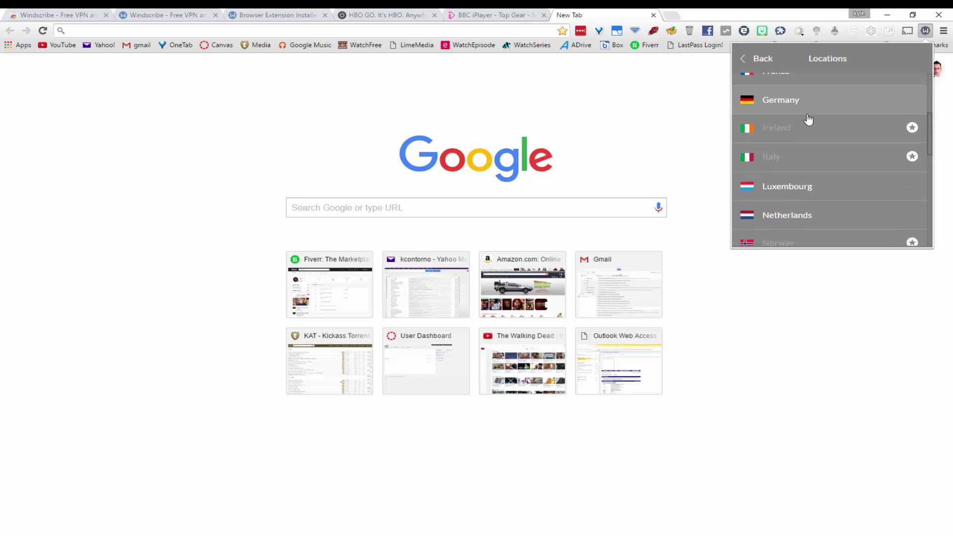
pyautogui.scroll(-3, 808, 121)
pyautogui.scroll(-3, 867, 123)
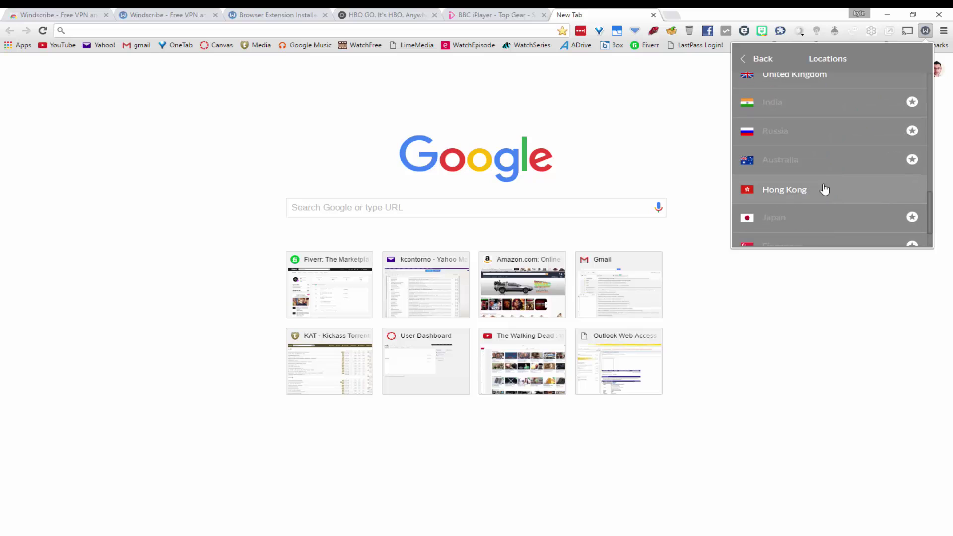
pyautogui.click(797, 193)
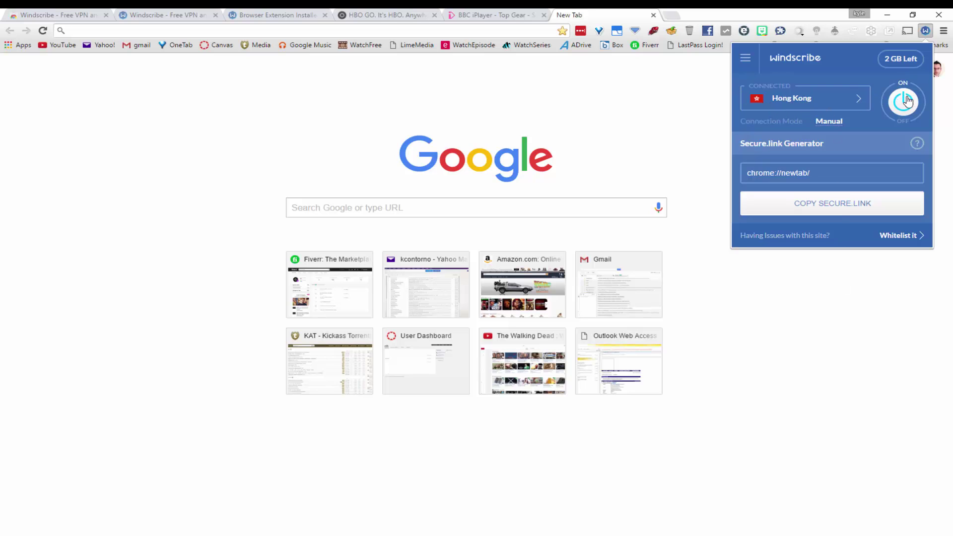
pyautogui.click(844, 336)
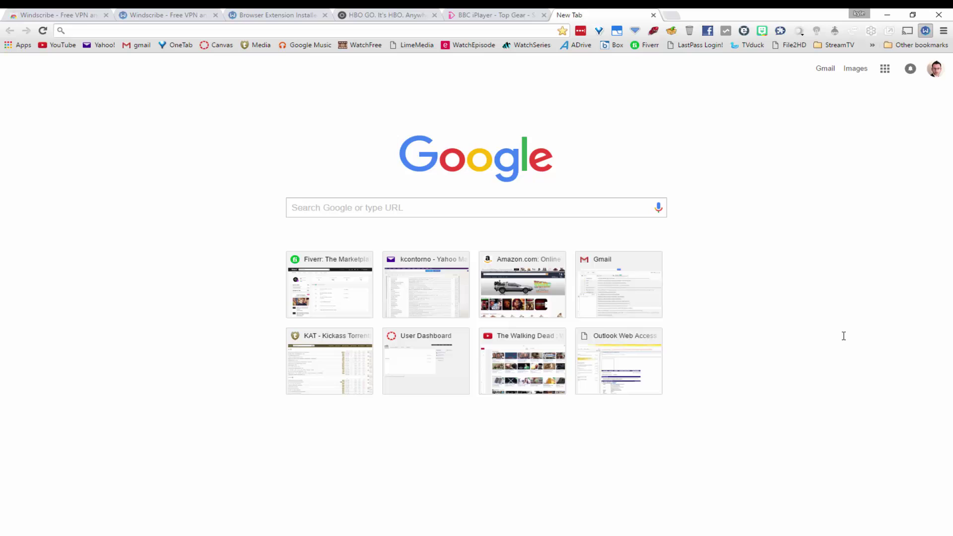
# Step: Load ipinfo.io to check the current IP address
pyautogui.click(78, 31)
pyautogui.write('ipinfo.io')
pyautogui.press('Return')
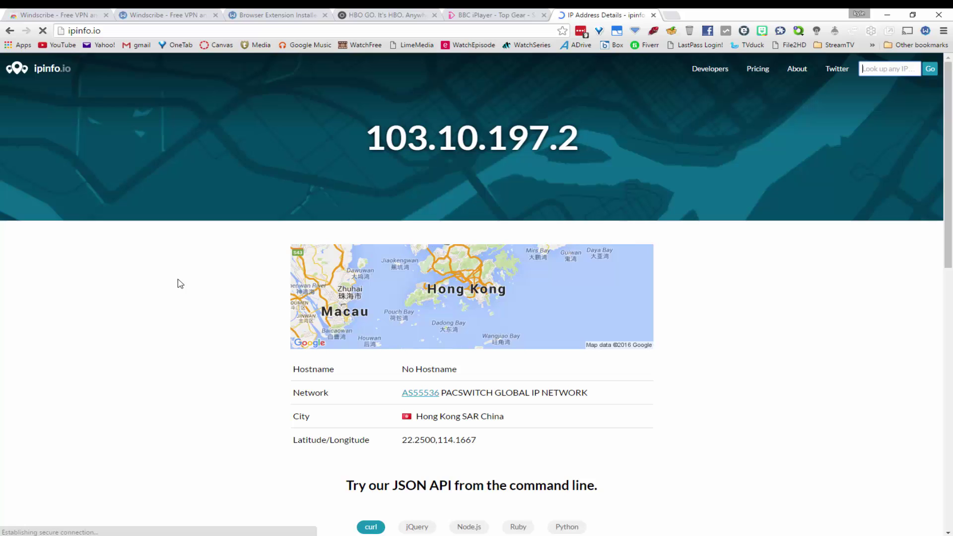
pyautogui.scroll(-1, 180, 283)
pyautogui.scroll(1, 184, 283)
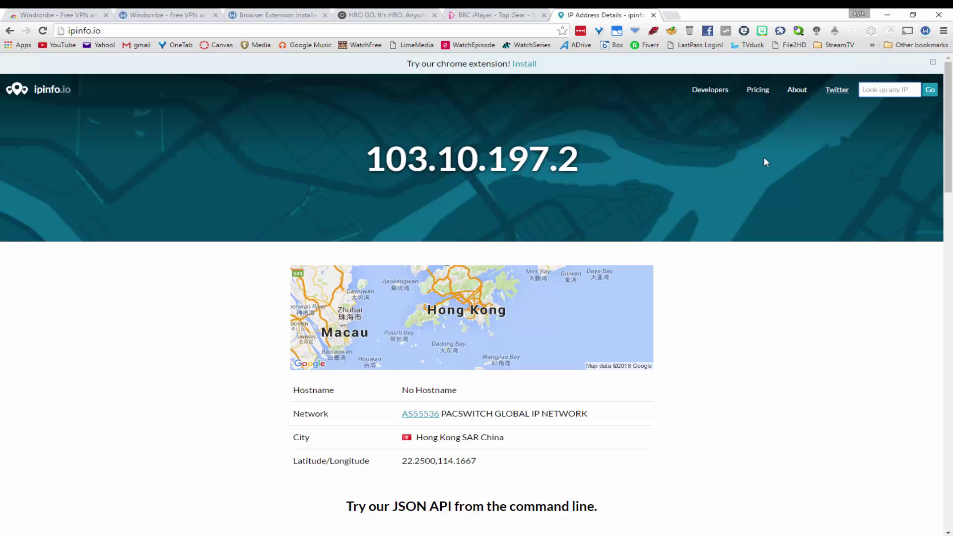
pyautogui.scroll(-2, 696, 247)
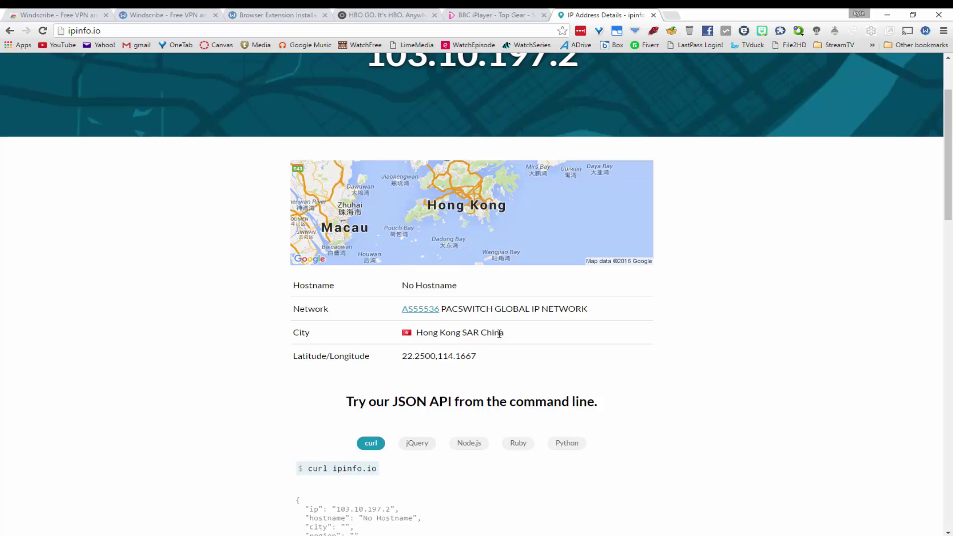
pyautogui.scroll(-2, 495, 333)
# Step: Replace the ipinfo.io tab with a blank one and switch the VPN location to Germany
pyautogui.hotkey('ctrl', 'w')
pyautogui.hotkey('ctrl', 't')
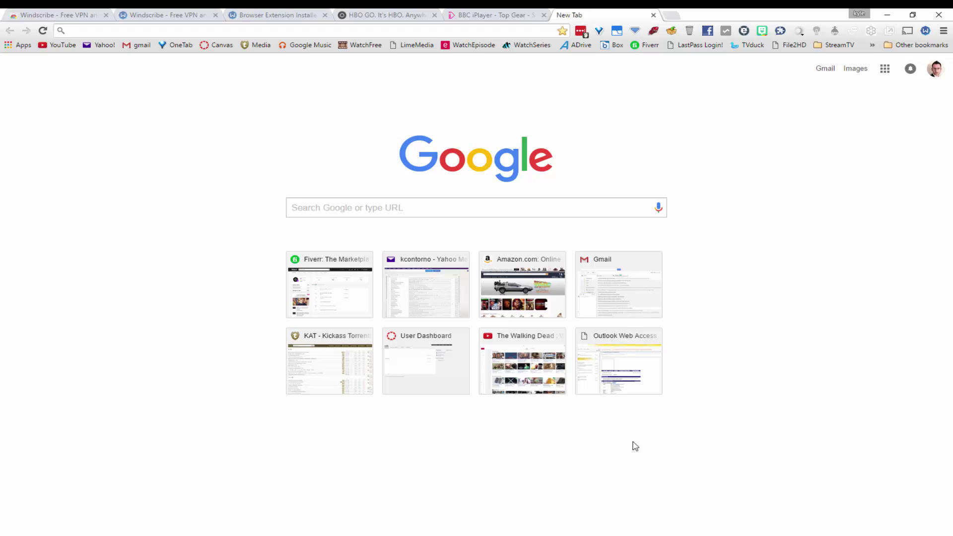
pyautogui.click(926, 30)
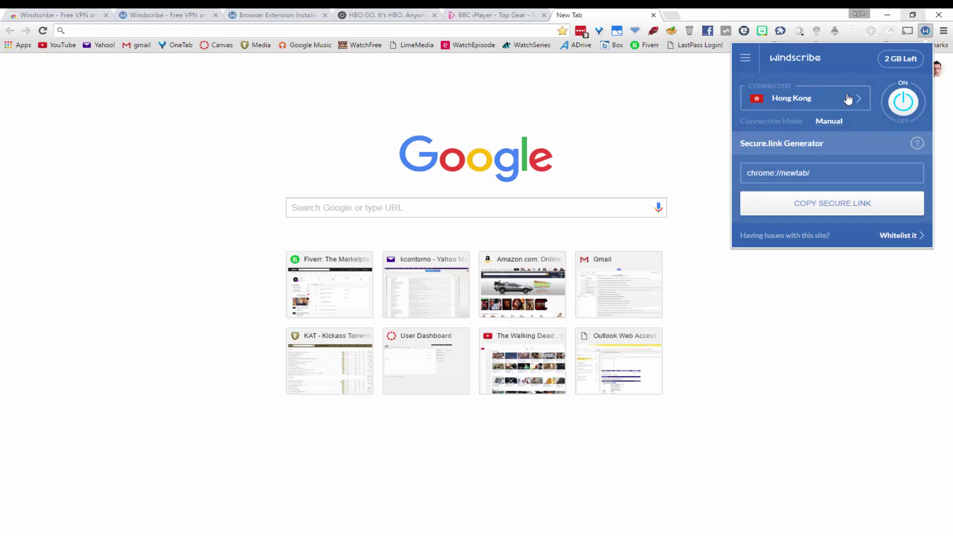
pyautogui.click(842, 99)
pyautogui.scroll(-3, 837, 139)
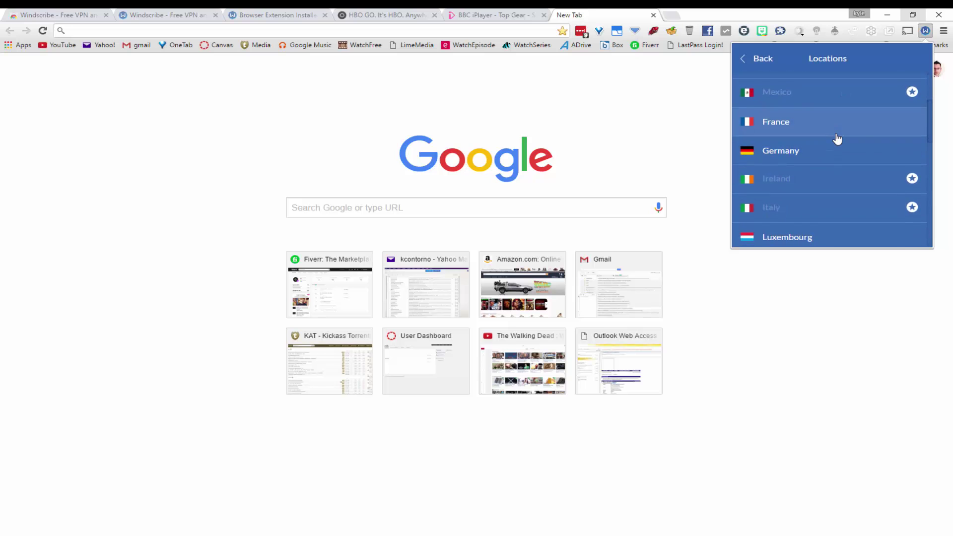
pyautogui.click(788, 113)
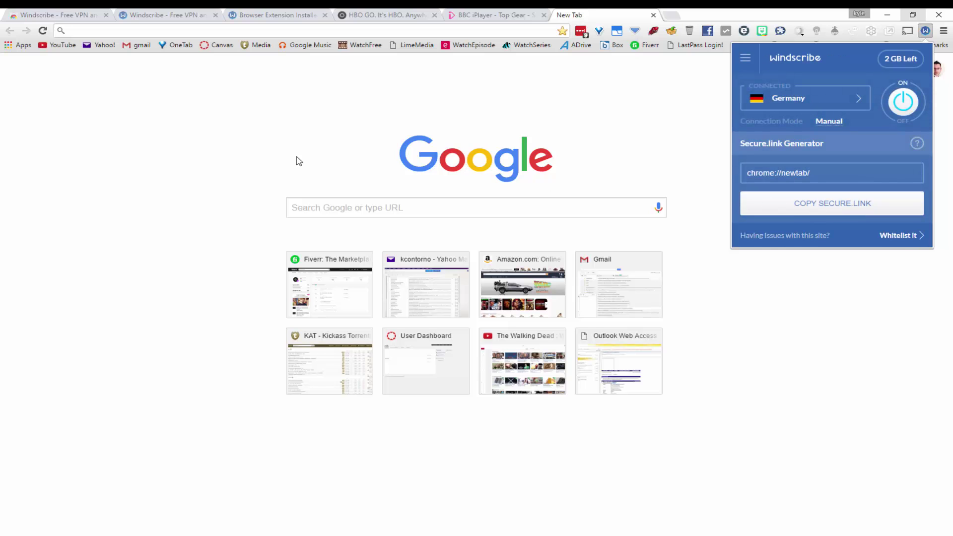
pyautogui.click(168, 133)
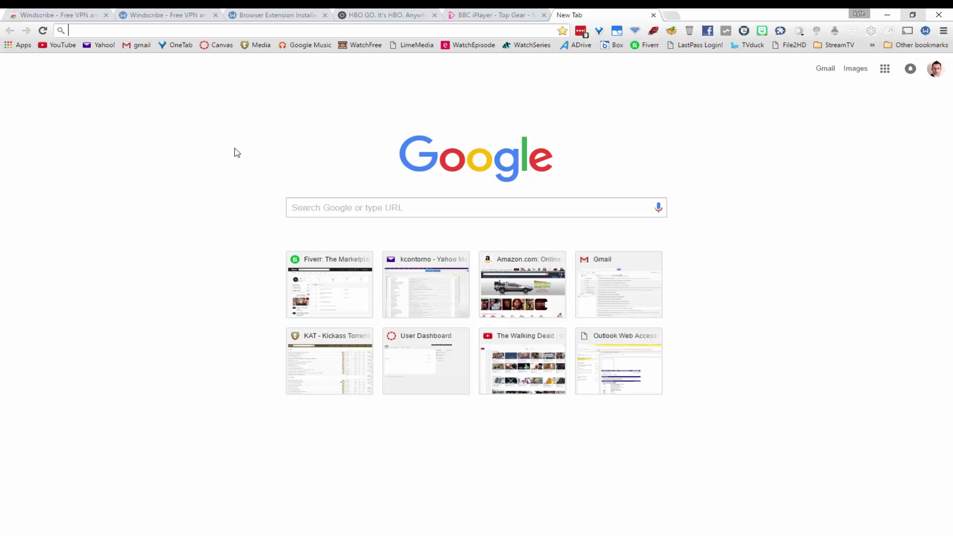
# Step: Load ipinfo.io again to confirm the new German IP address
pyautogui.write('ipinfo.io/')
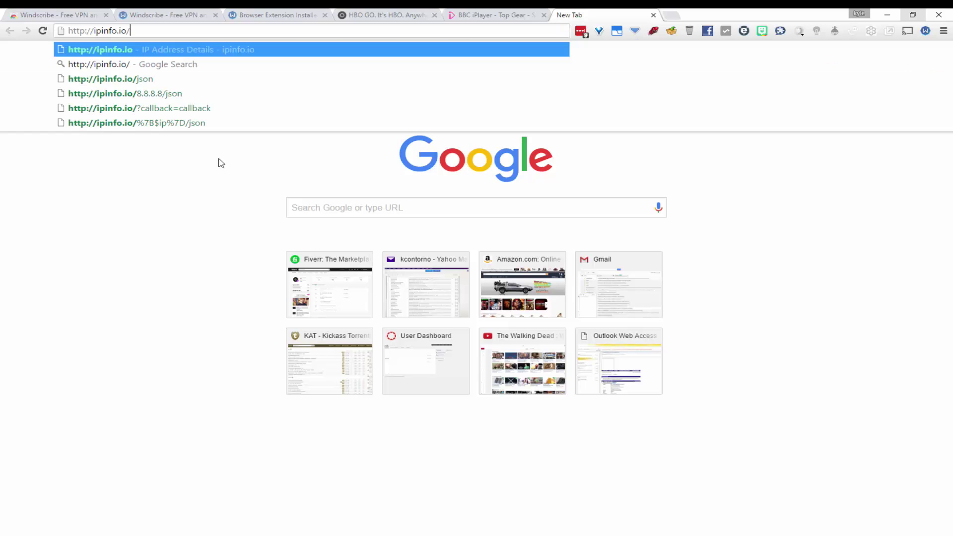
pyautogui.press('Return')
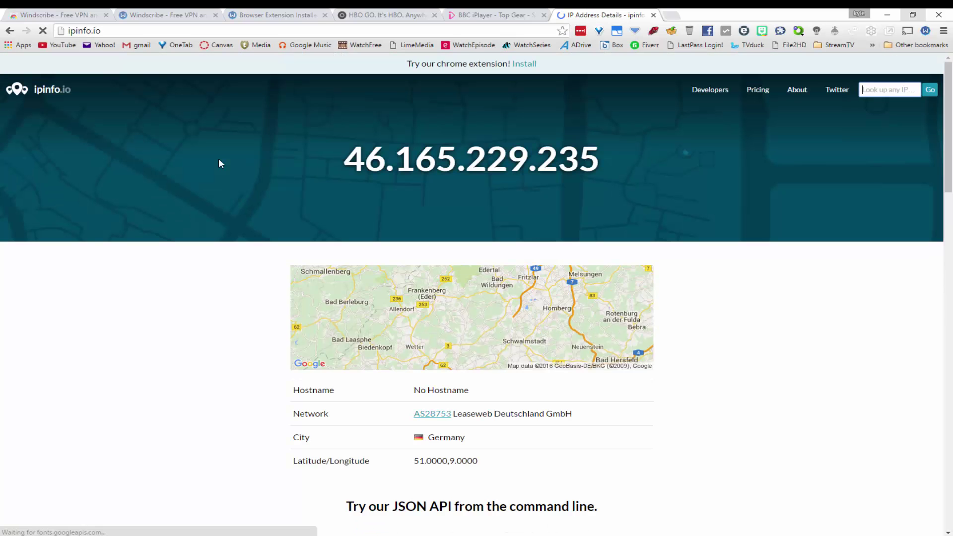
pyautogui.scroll(-2, 439, 393)
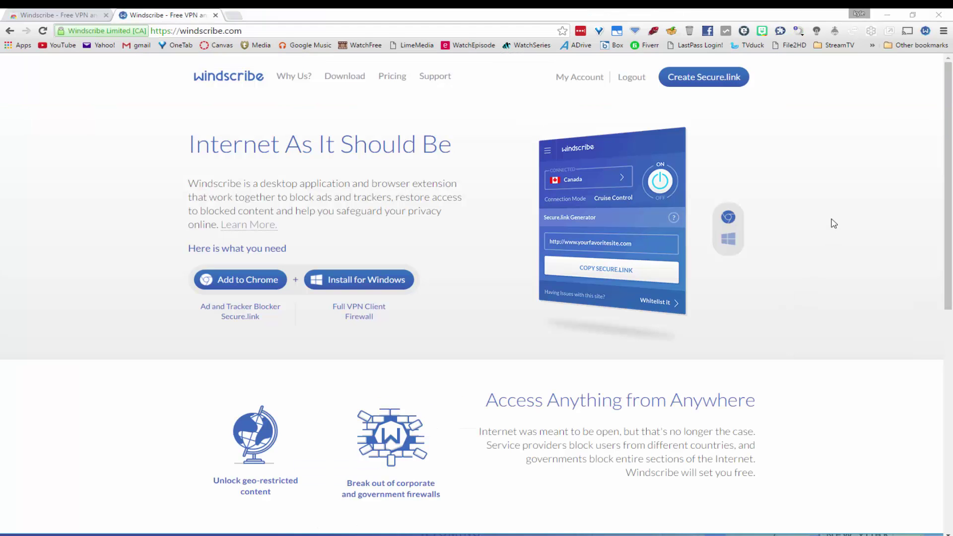
# Step: Open the Windscribe popup's Privacy Options and view the Manage Whitelist list of sites
pyautogui.click(924, 32)
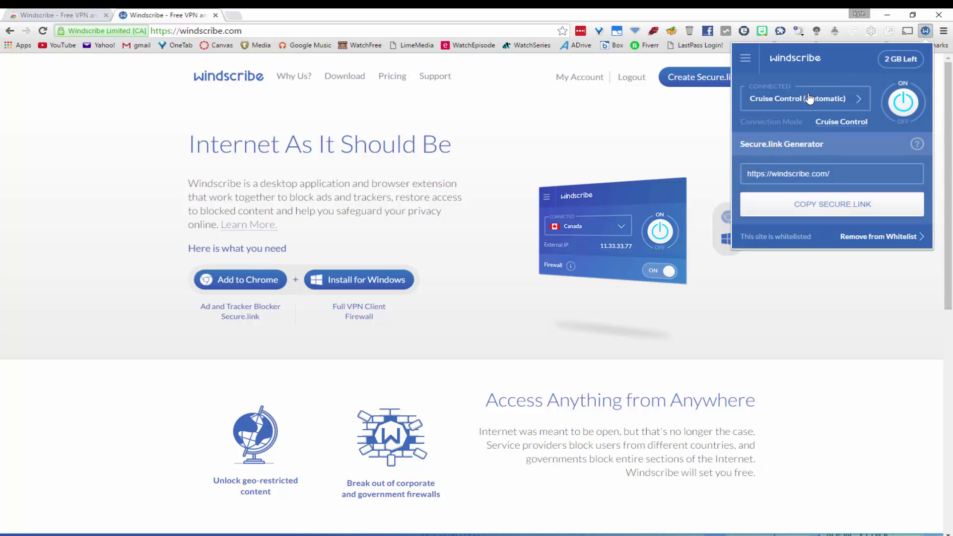
pyautogui.click(746, 61)
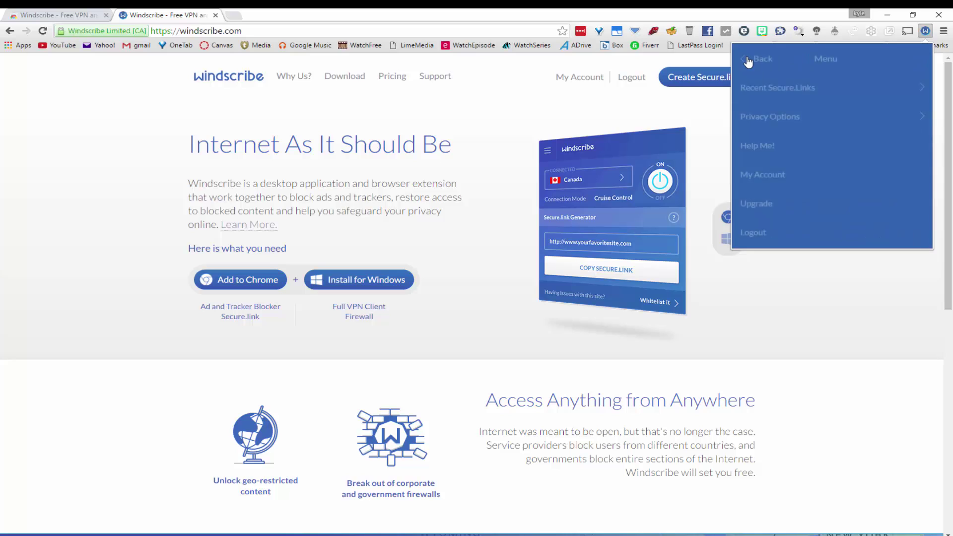
pyautogui.click(769, 119)
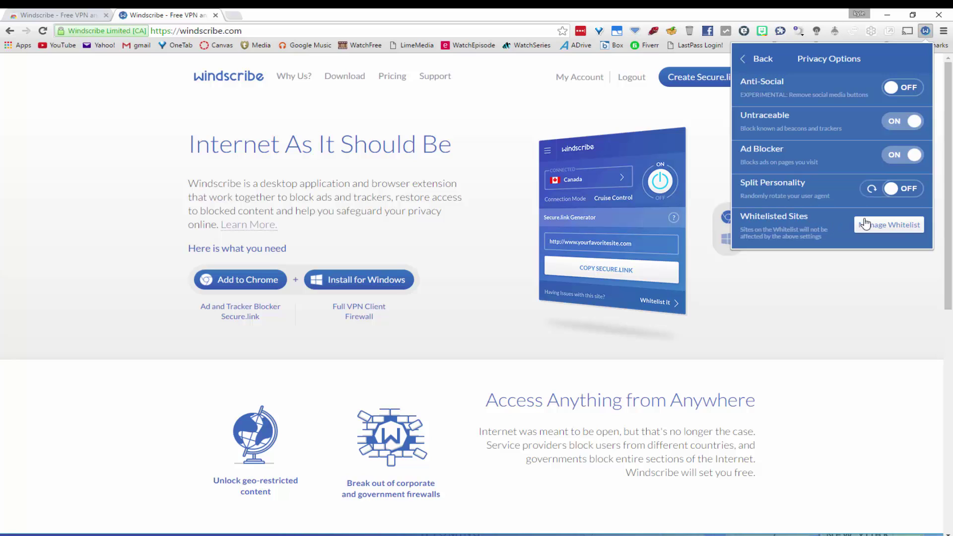
pyautogui.click(898, 228)
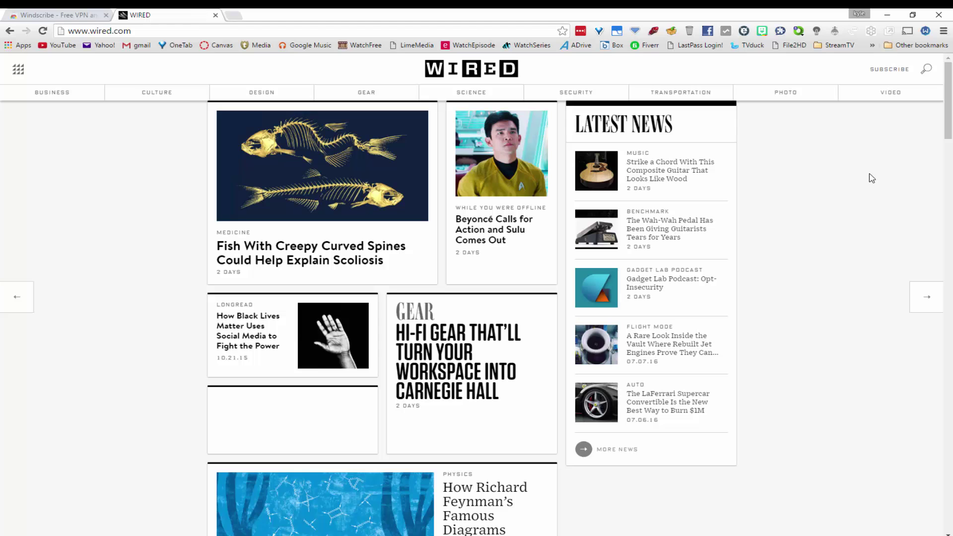
# Step: Add wired.com to the Windscribe whitelist via Privacy Options > Manage Whitelist
pyautogui.scroll(-1, 549, 198)
pyautogui.scroll(-6, 606, 230)
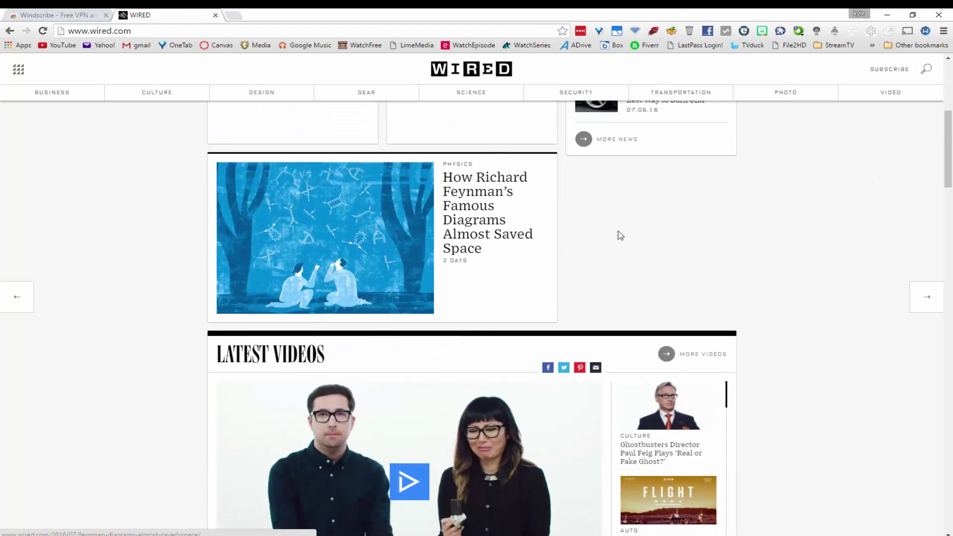
pyautogui.scroll(6, 606, 230)
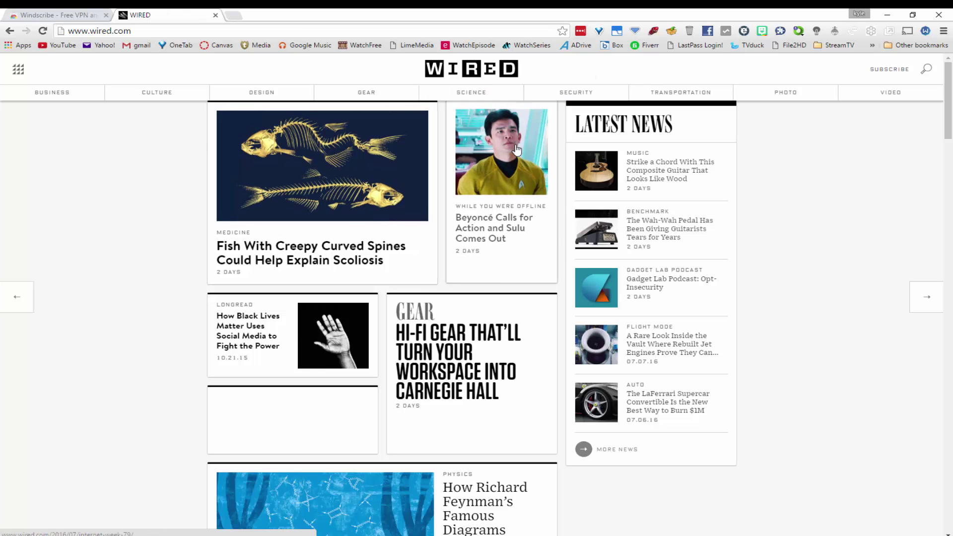
pyautogui.click(925, 31)
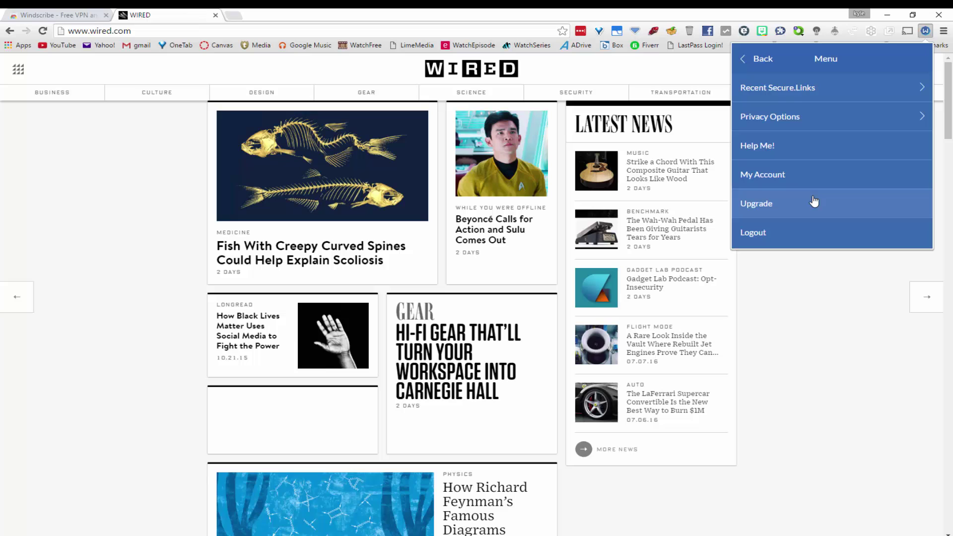
pyautogui.click(809, 117)
pyautogui.click(892, 227)
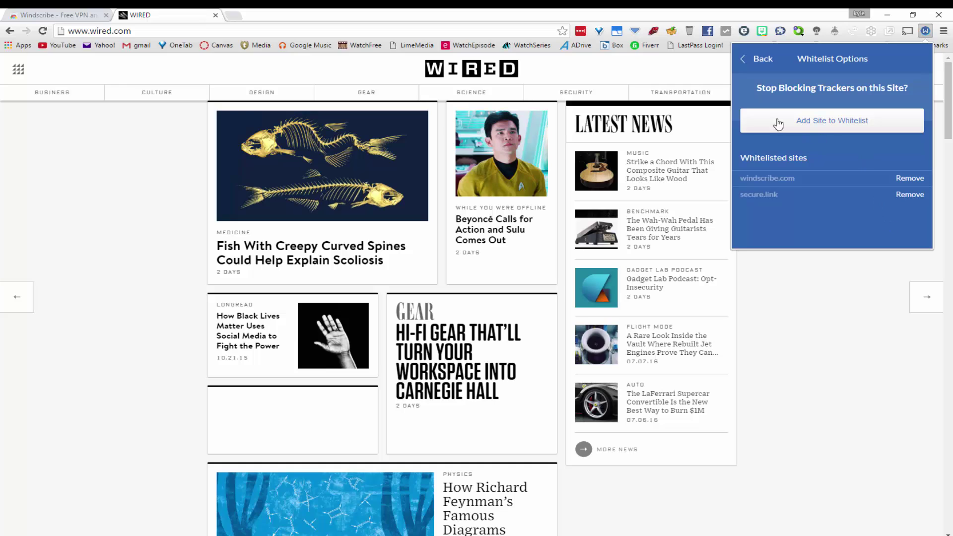
pyautogui.click(813, 127)
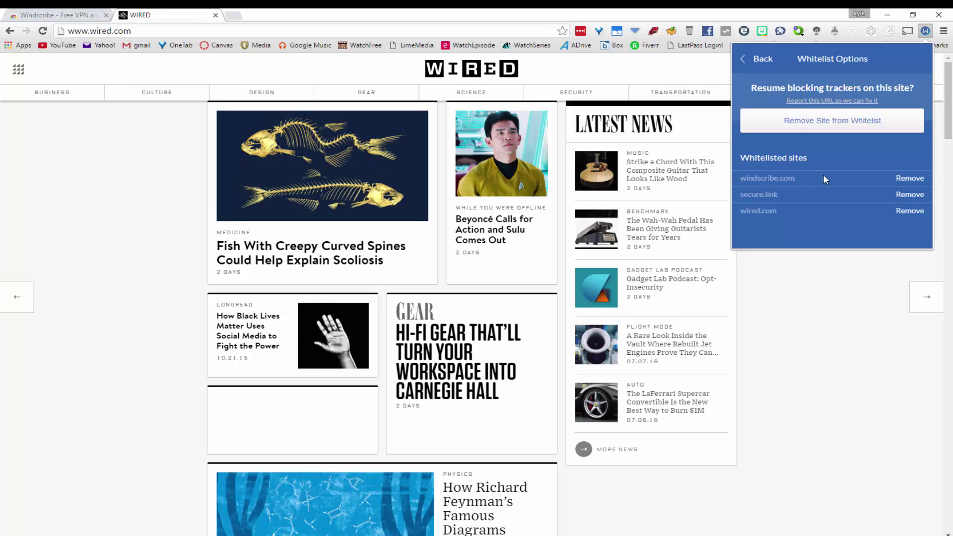
# Step: Reload the WIRED page and scroll through it to see the banner ad now showing
pyautogui.click(43, 33)
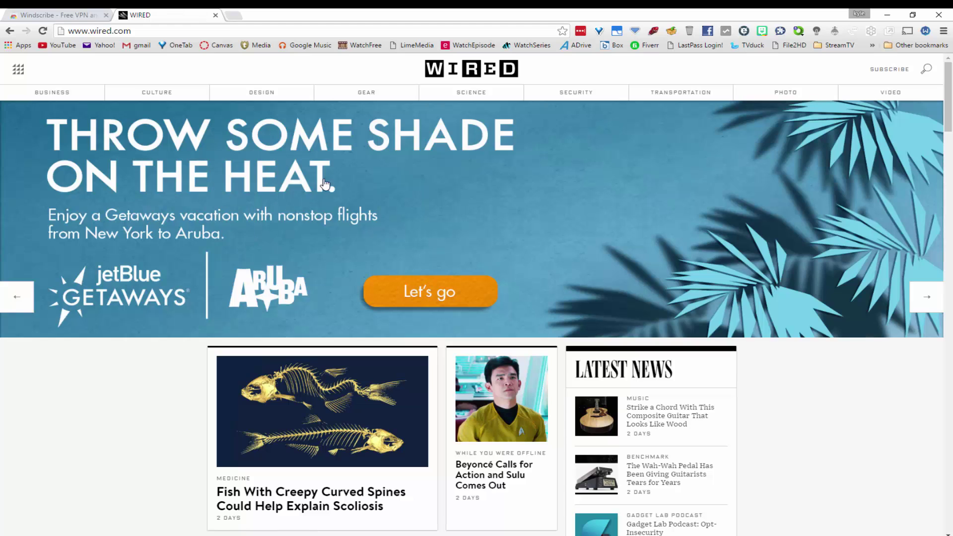
pyautogui.scroll(-3, 313, 183)
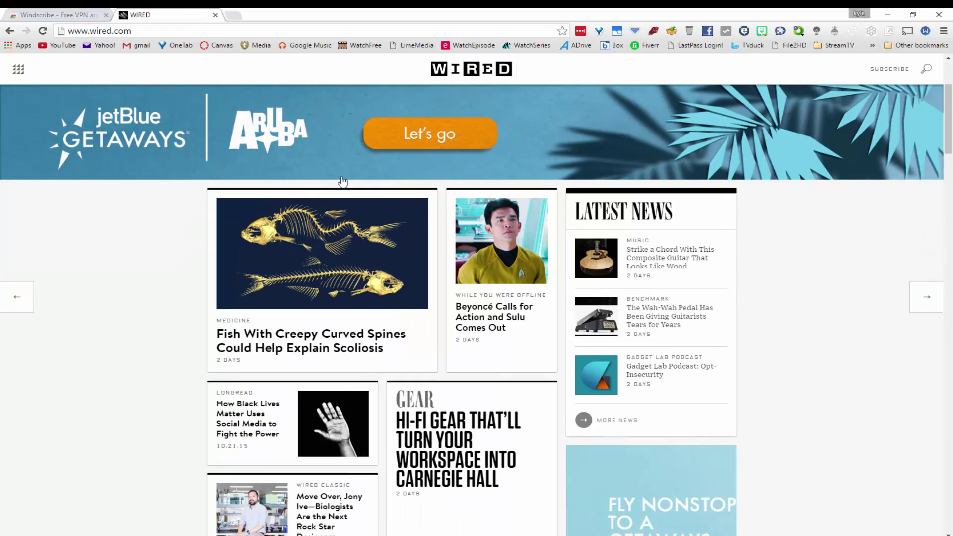
pyautogui.scroll(3, 498, 278)
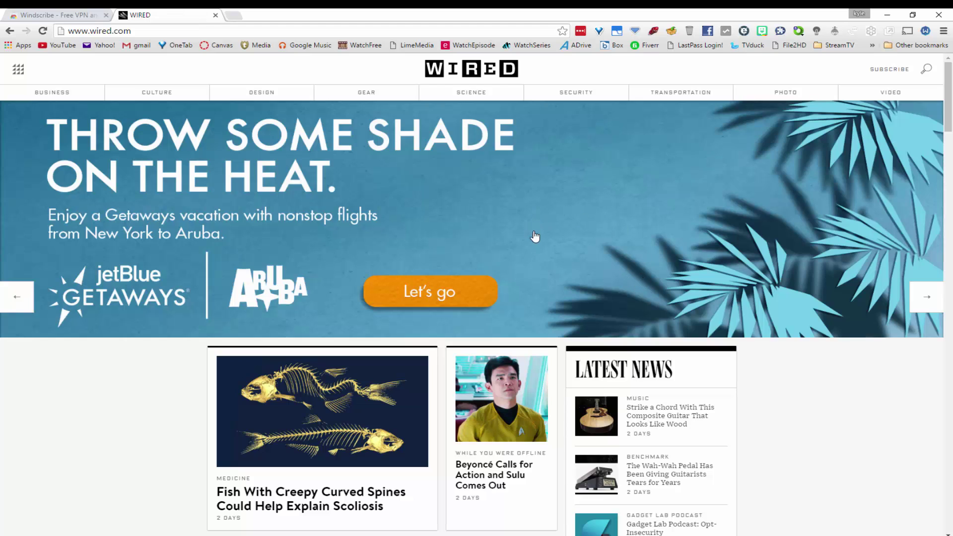
pyautogui.scroll(-3, 540, 255)
pyautogui.scroll(-2, 540, 256)
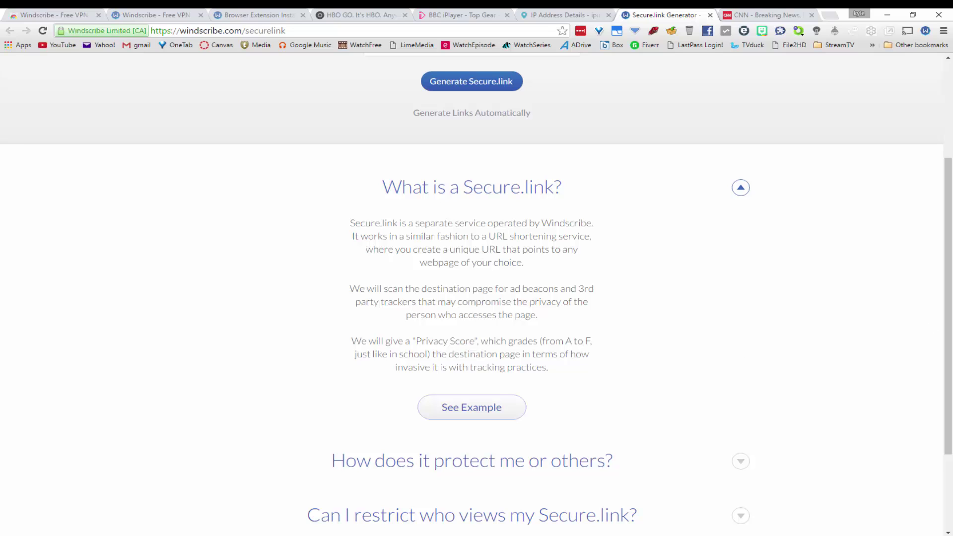
# Step: Check that the Windscribe popup shows a Germany connection, then switch to the CNN tab
pyautogui.click(924, 31)
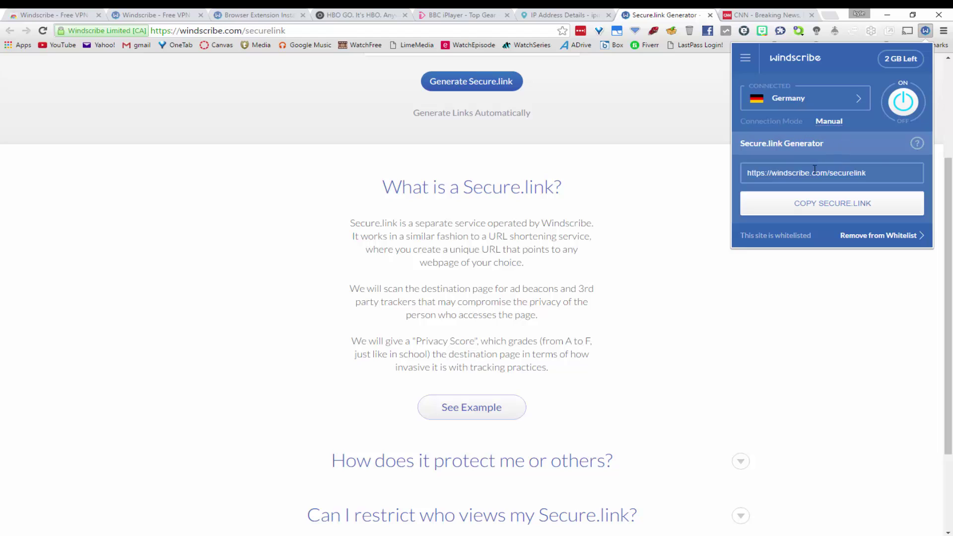
pyautogui.click(828, 406)
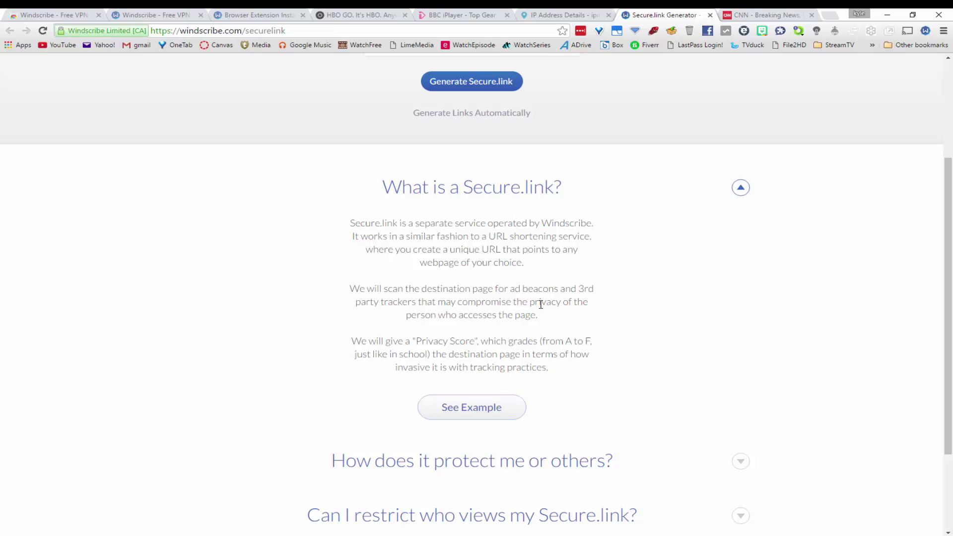
pyautogui.hotkey('ctrl', 'Tab')
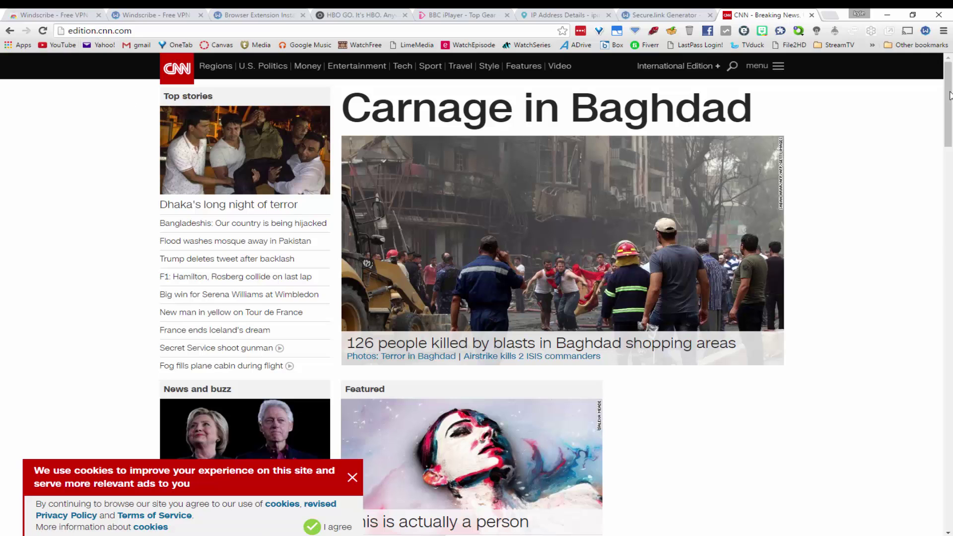
# Step: Copy a Secure.link for the CNN page and open it in a new tab, showing Privacy Score F
pyautogui.click(925, 30)
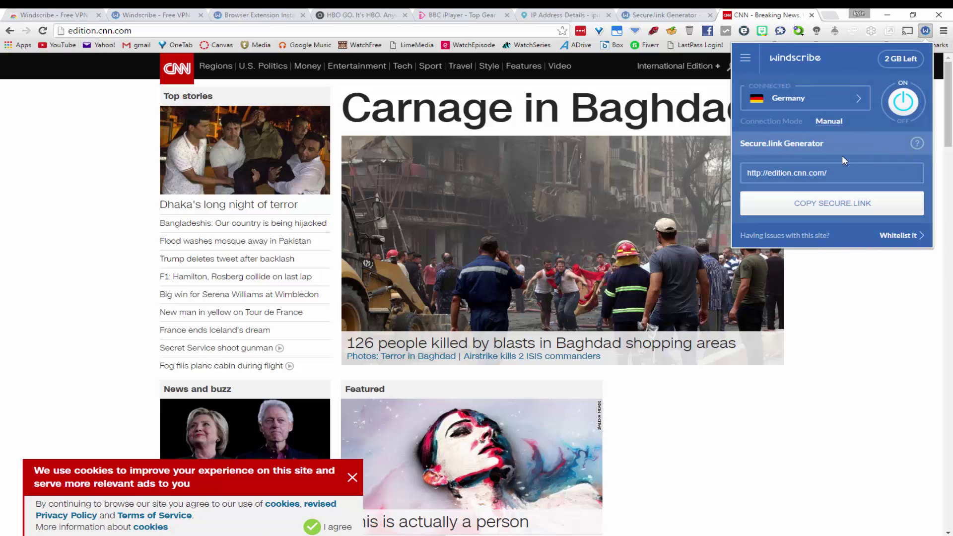
pyautogui.click(831, 208)
pyautogui.hotkey('ctrl', 't')
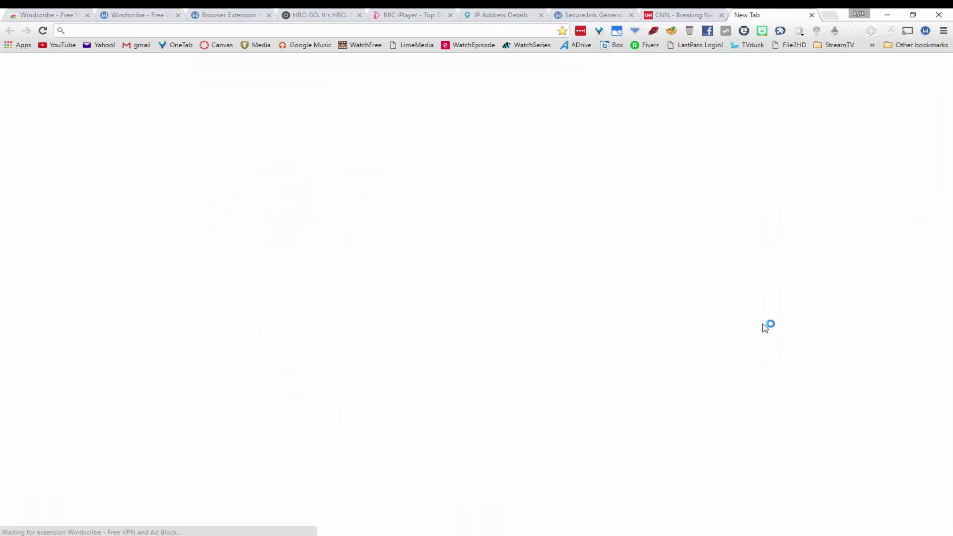
pyautogui.hotkey('ctrl', 'v')
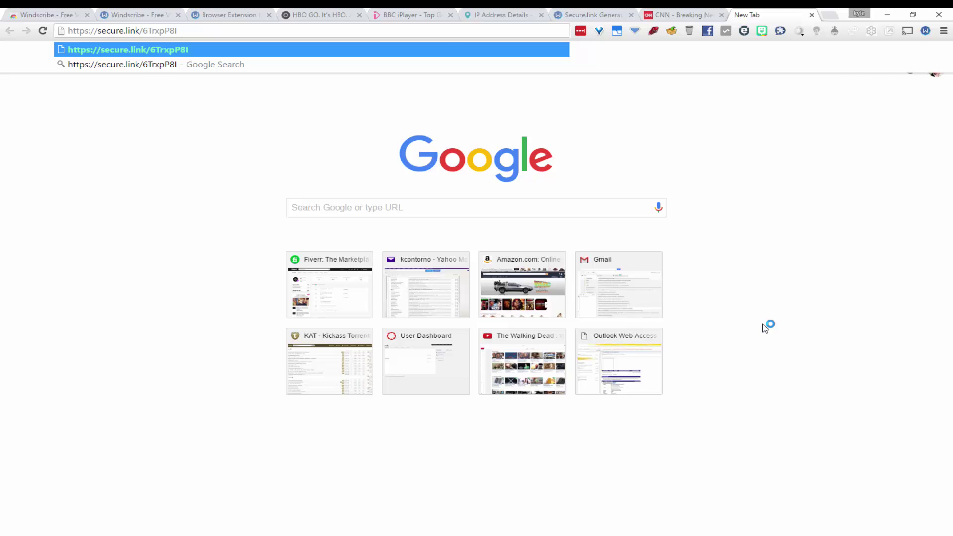
pyautogui.press('Return')
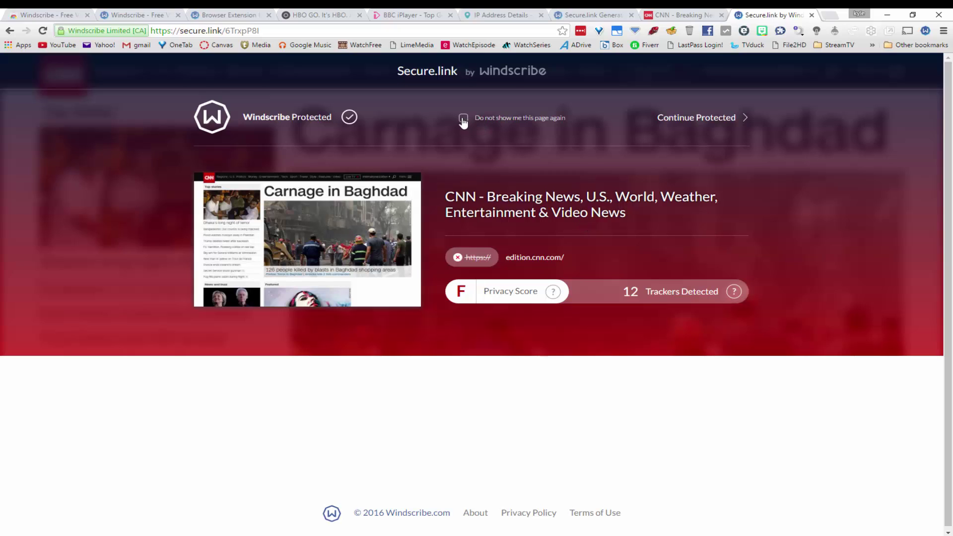
# Step: Continue protected from the Secure.link page on to the CNN site
pyautogui.click(704, 119)
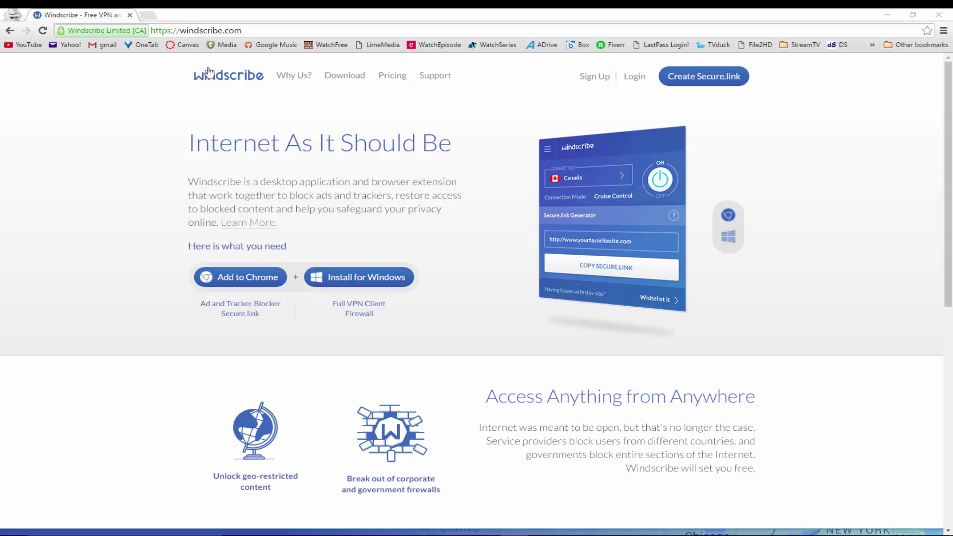
# Step: Paste the CNN Secure.link into the second browser's address bar and continue through to cnn.com
pyautogui.click(189, 31)
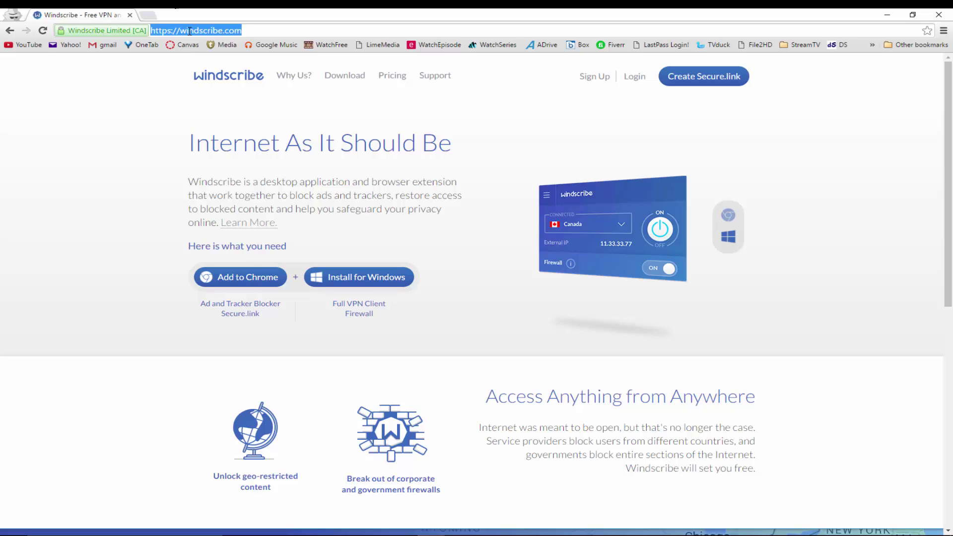
pyautogui.hotkey('ctrl', 'v')
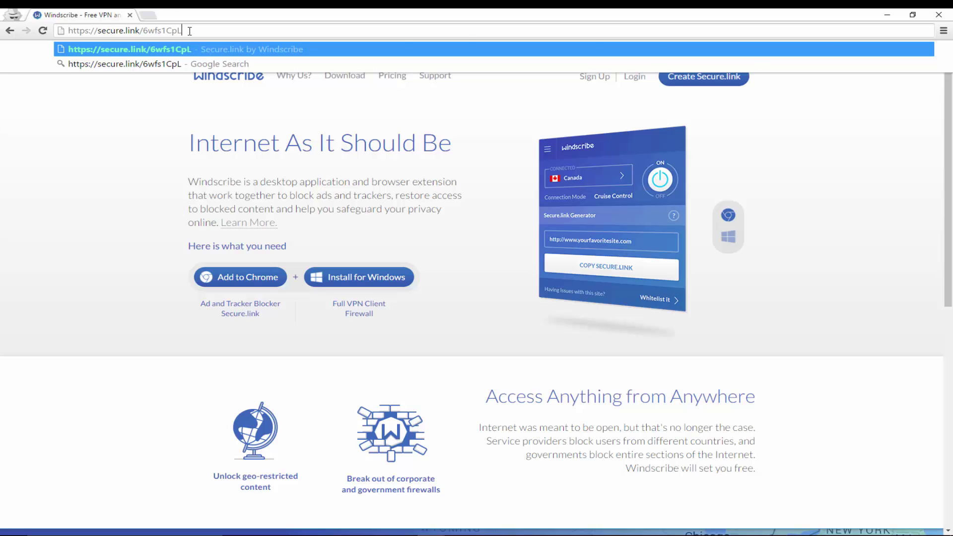
pyautogui.press('Return')
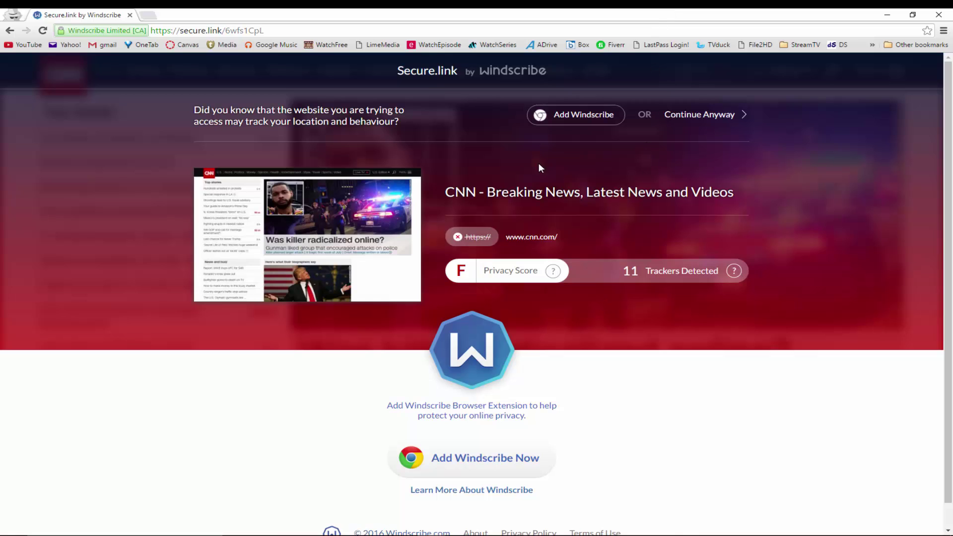
pyautogui.click(709, 119)
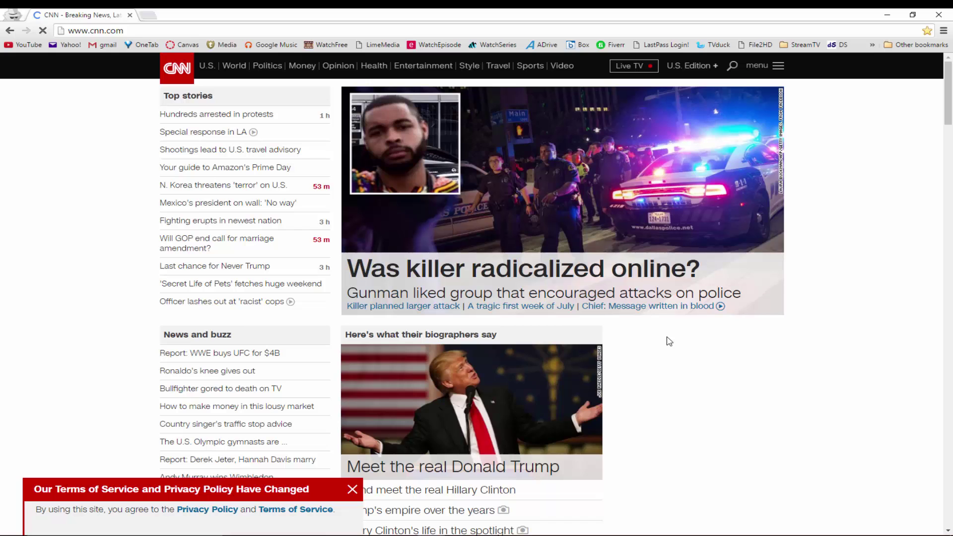